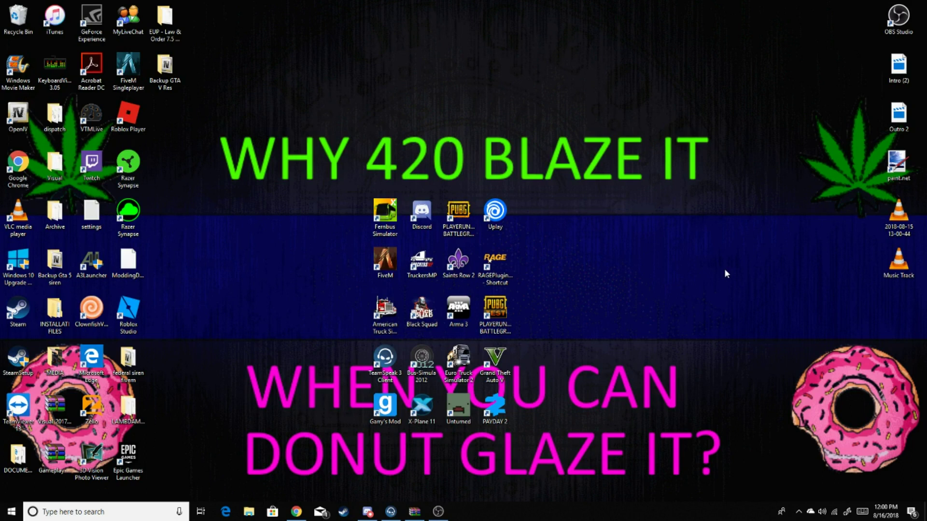
Restore Chrome, go to lspdfr.com in a new tab, and scroll to the LSPD First Response file card
click(295, 511)
click(107, 6)
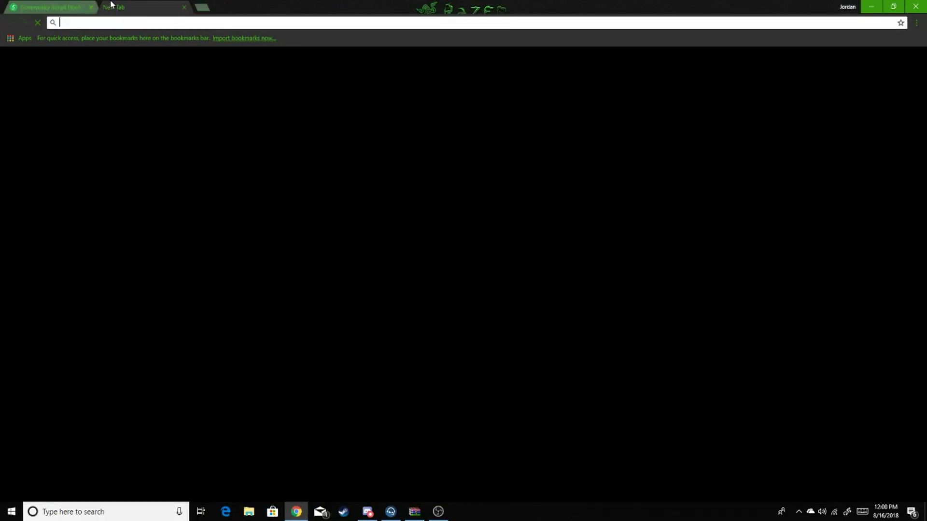
text(lspdfr)
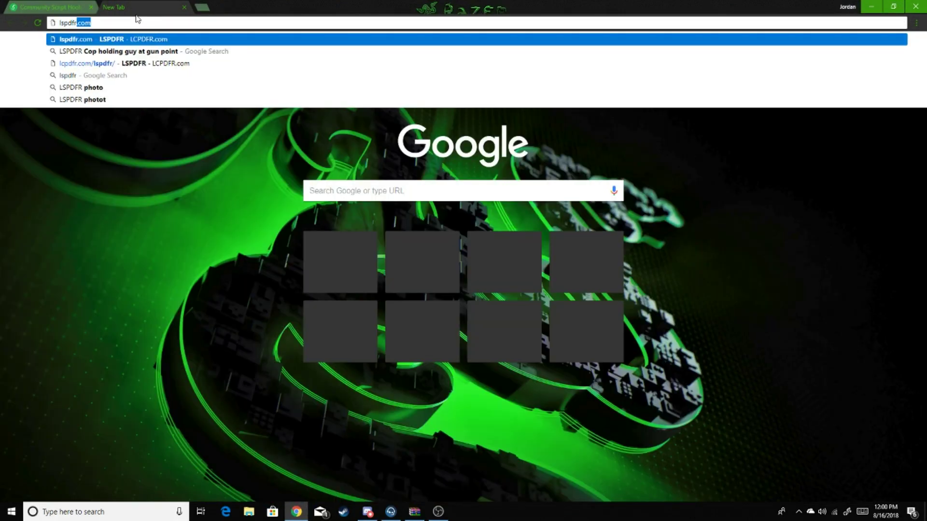
key(Return)
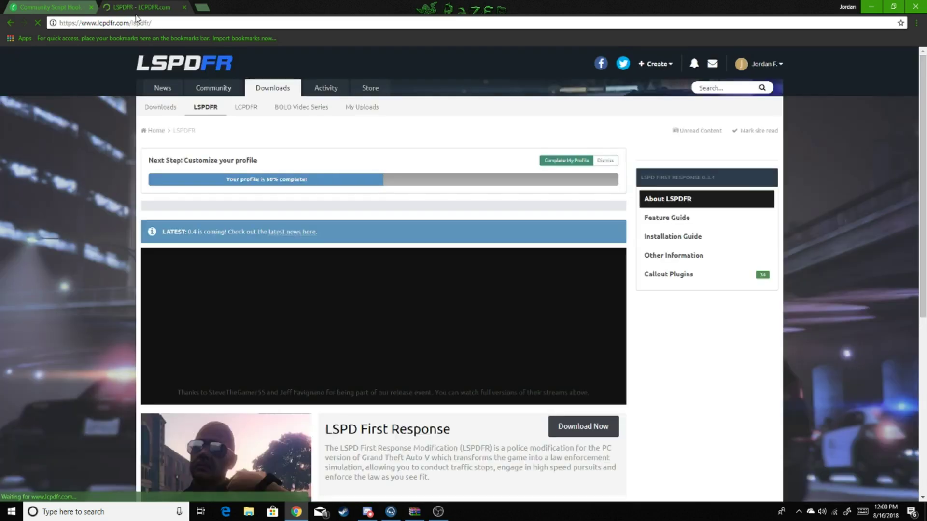
scroll(431, 350, down, 3)
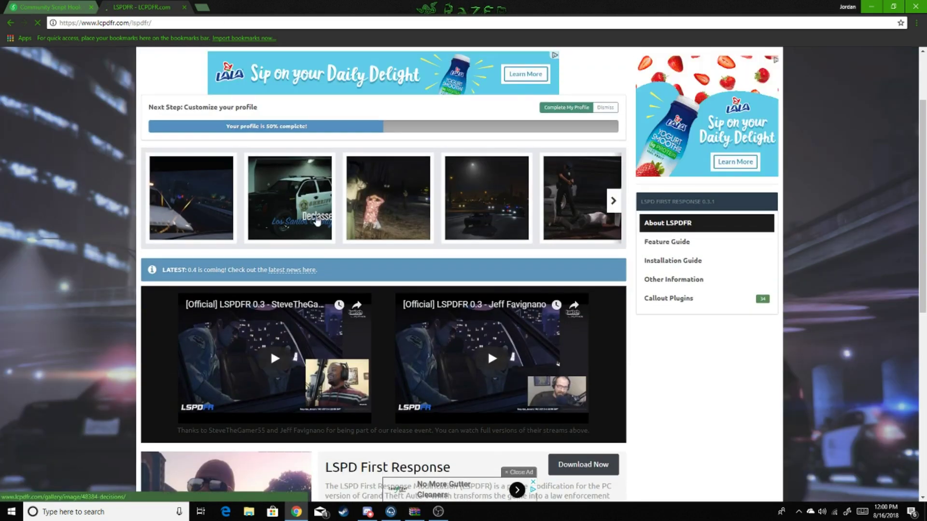
scroll(402, 229, down, 4)
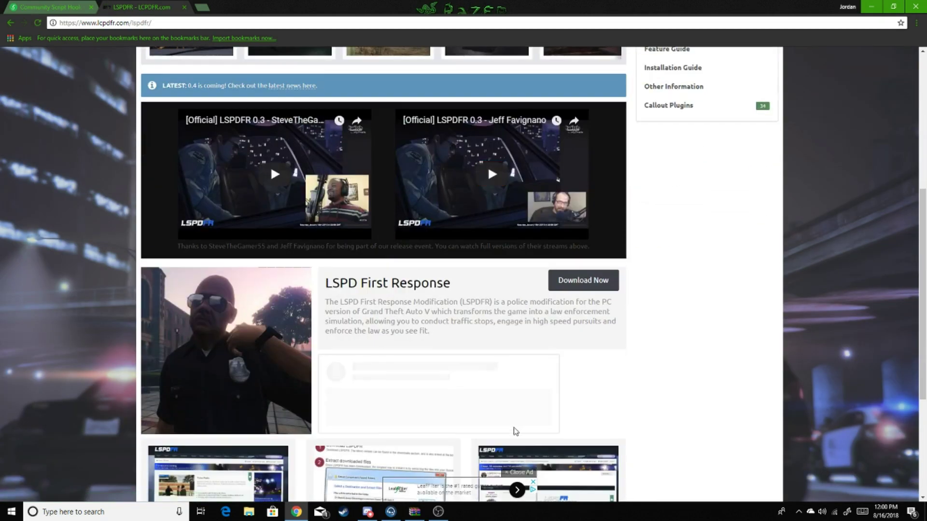
scroll(514, 430, down, 2)
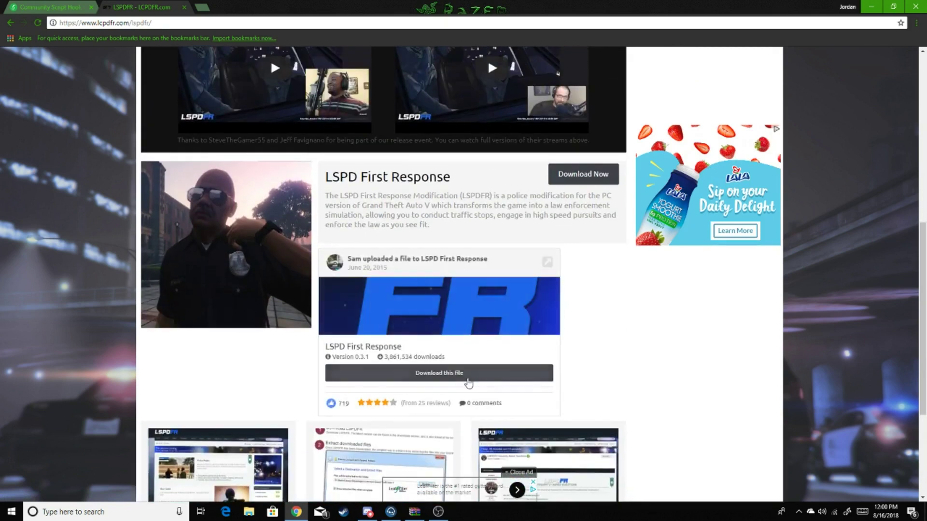
Open the LSPD First Response 0.3.1 file page
click(341, 347)
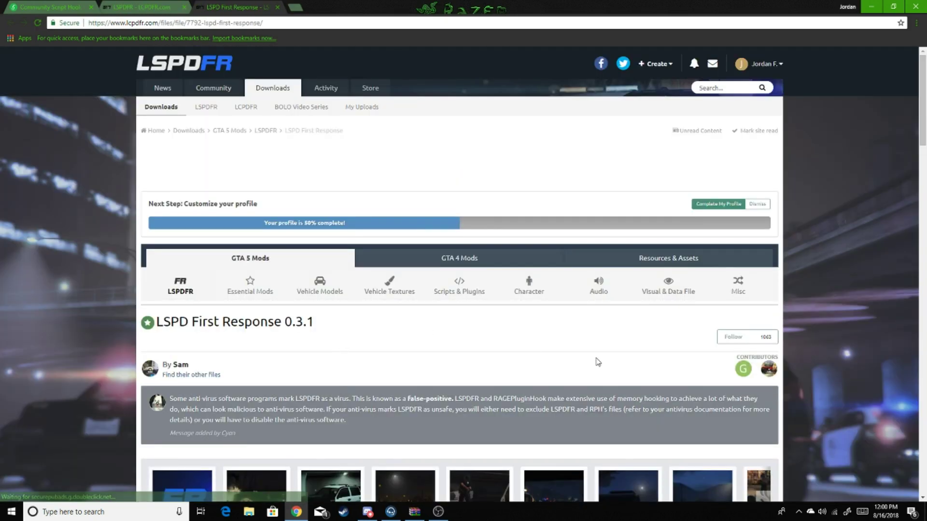
scroll(563, 358, down, 6)
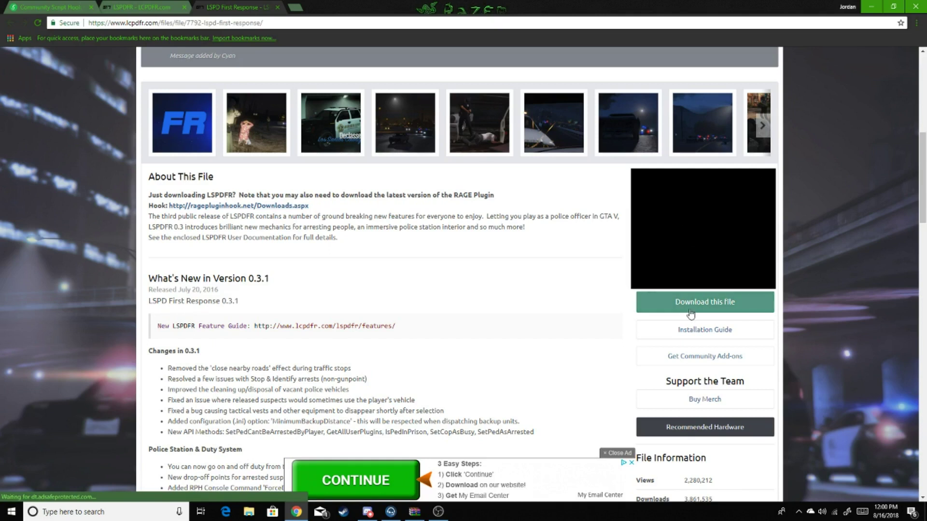
scroll(479, 300, up, 4)
drag(155, 137, 332, 138)
click(329, 147)
scroll(620, 315, down, 5)
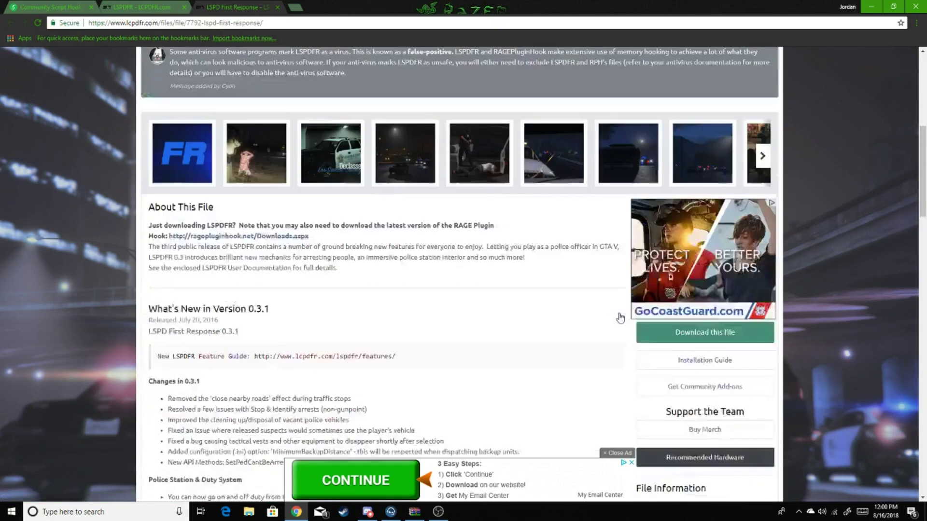
Agree to the download terms to list LSPDFR 031 Install.rar and Manual Install.zip, then close the list
click(693, 257)
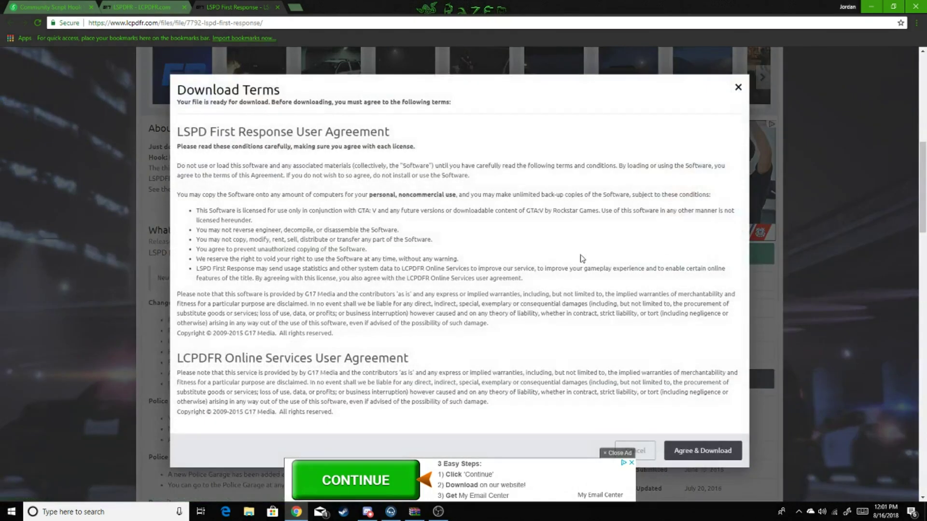
click(698, 452)
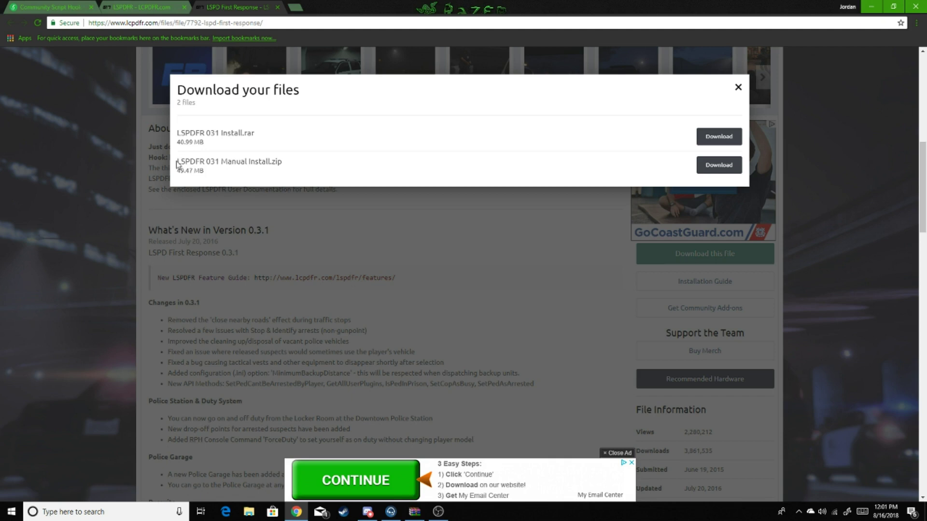
drag(176, 164, 285, 173)
click(251, 174)
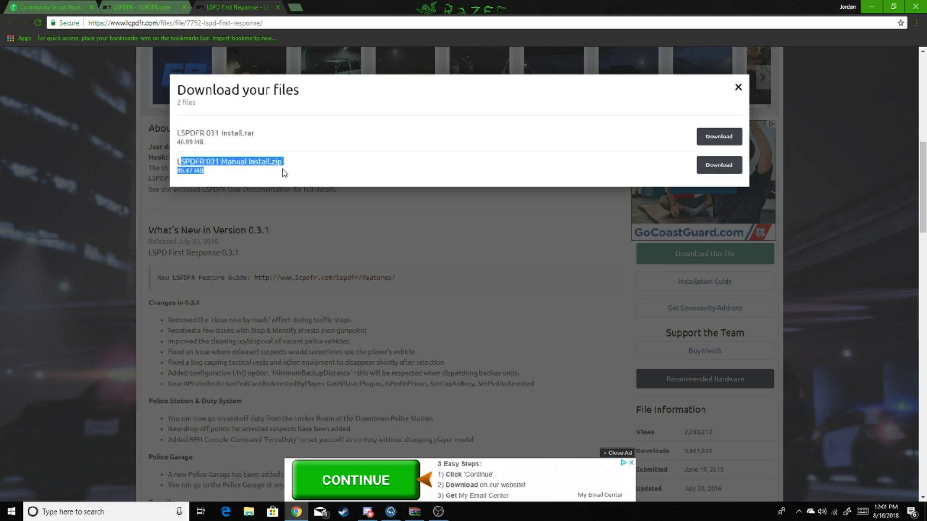
click(200, 173)
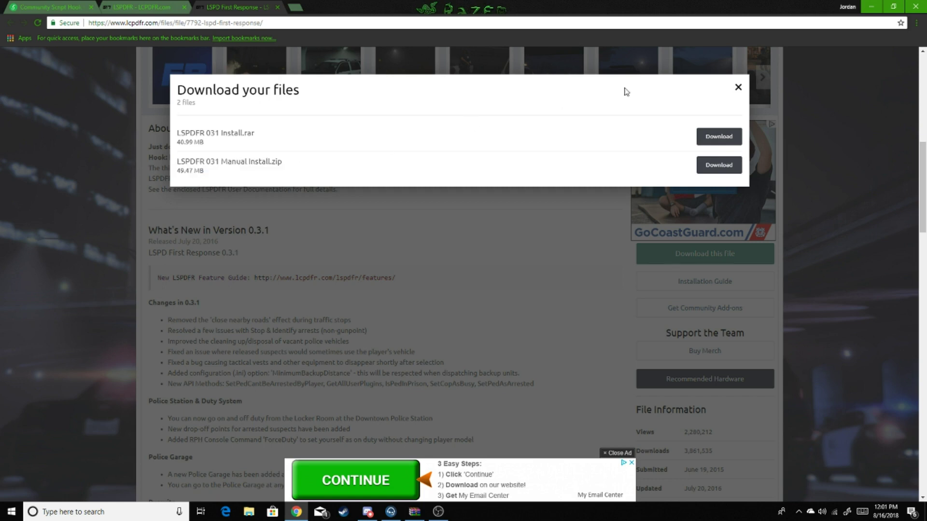
Bring up the downloaded LSPDFR 031 Manual Install (1).zip archive in WinRAR
click(738, 87)
scroll(449, 376, up, 5)
scroll(441, 374, up, 4)
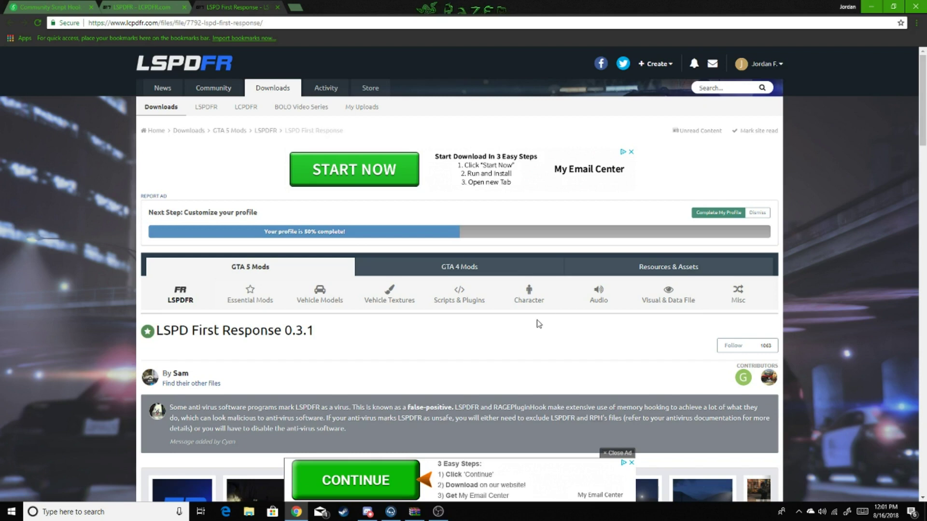
mouse_move(412, 516)
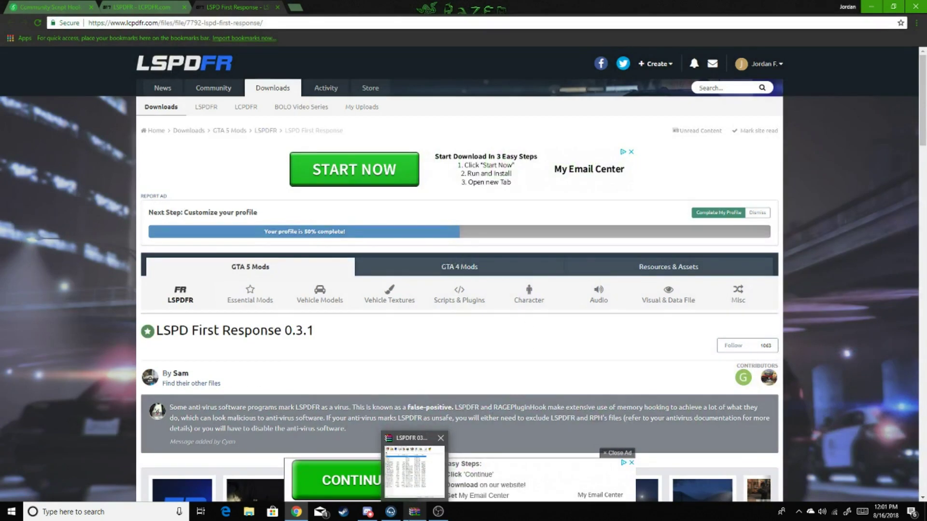
click(414, 470)
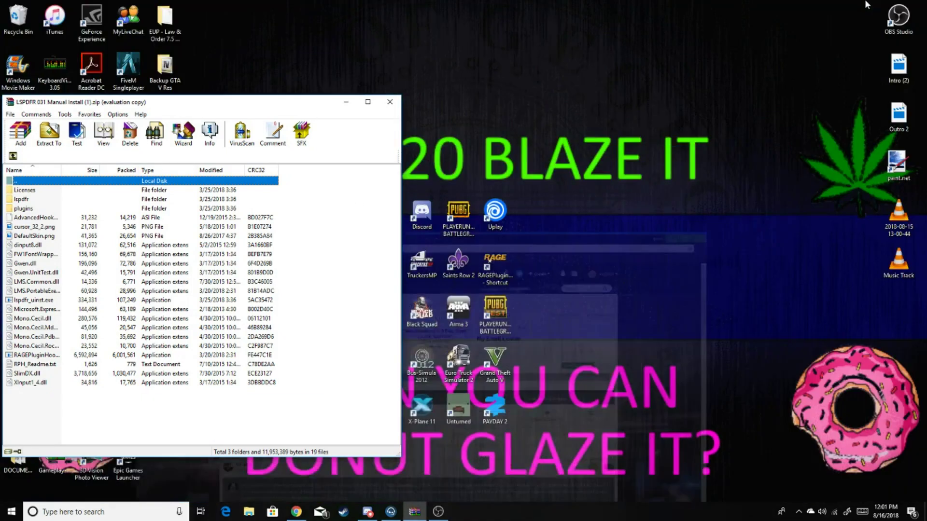
Minimise Chrome, move the WinRAR window right, then minimise it too
click(872, 6)
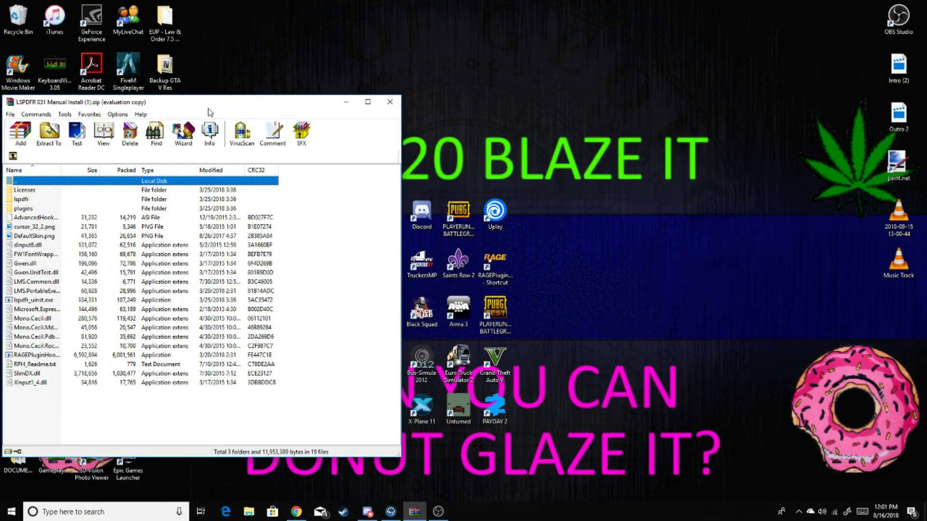
drag(210, 104, 668, 88)
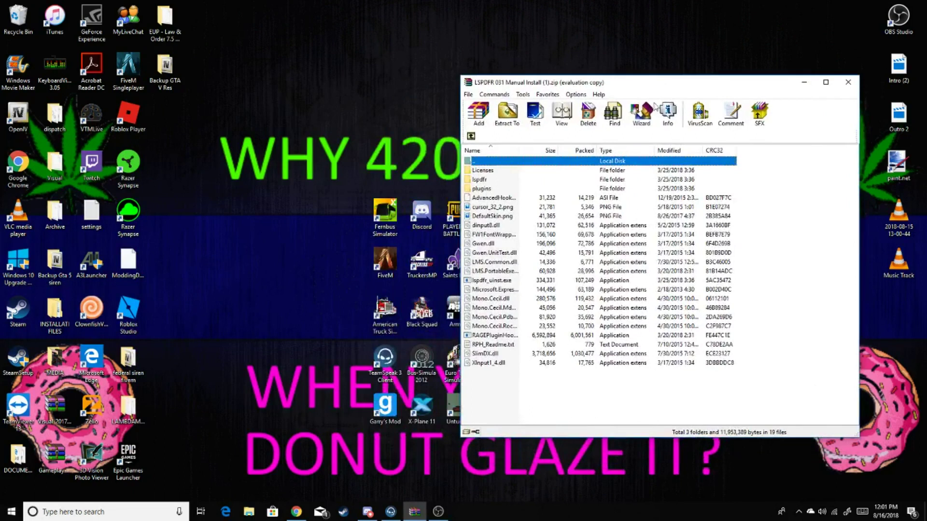
click(803, 83)
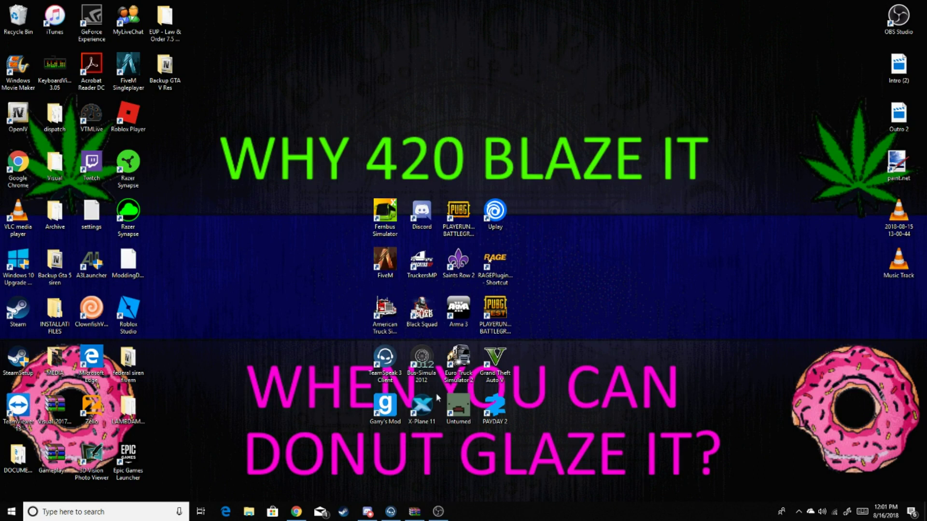
Open the Grand Theft Auto V install folder from its Steam properties' Local Files section
click(343, 512)
click(366, 141)
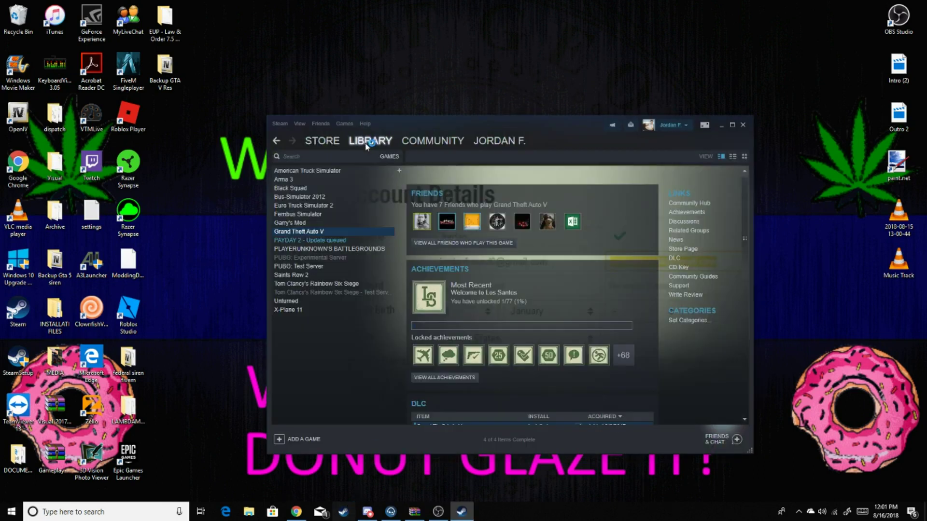
right_click(346, 232)
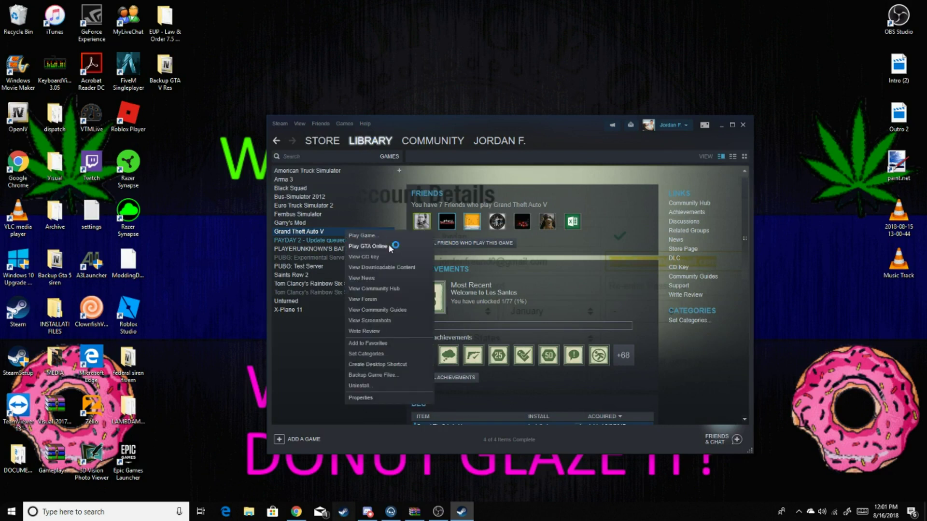
click(371, 398)
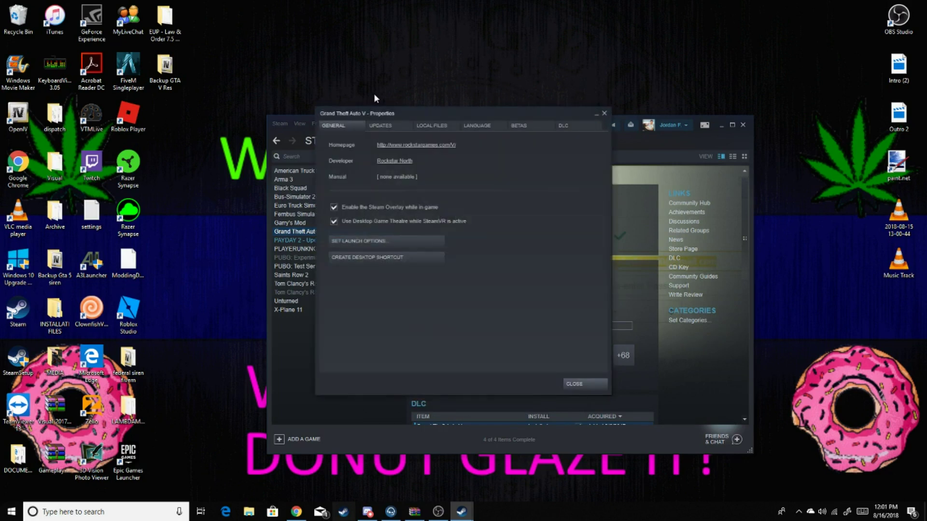
click(434, 125)
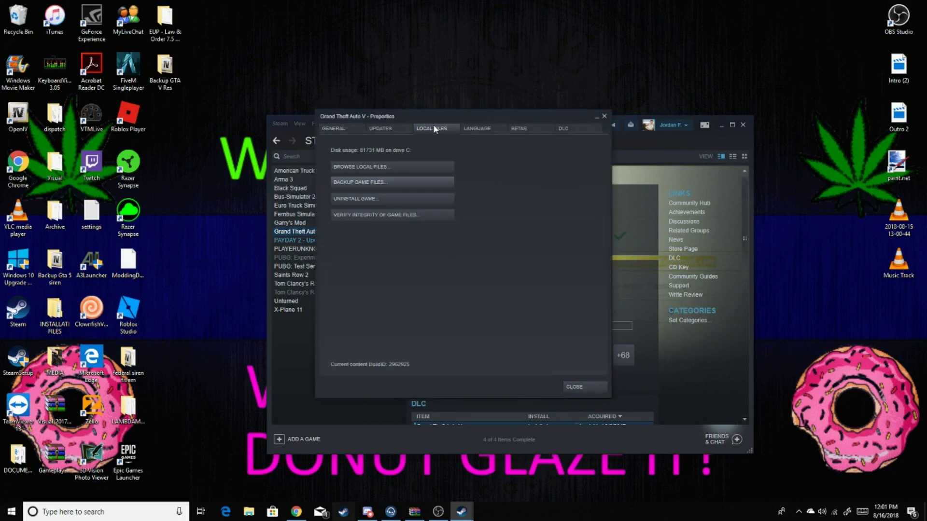
click(411, 166)
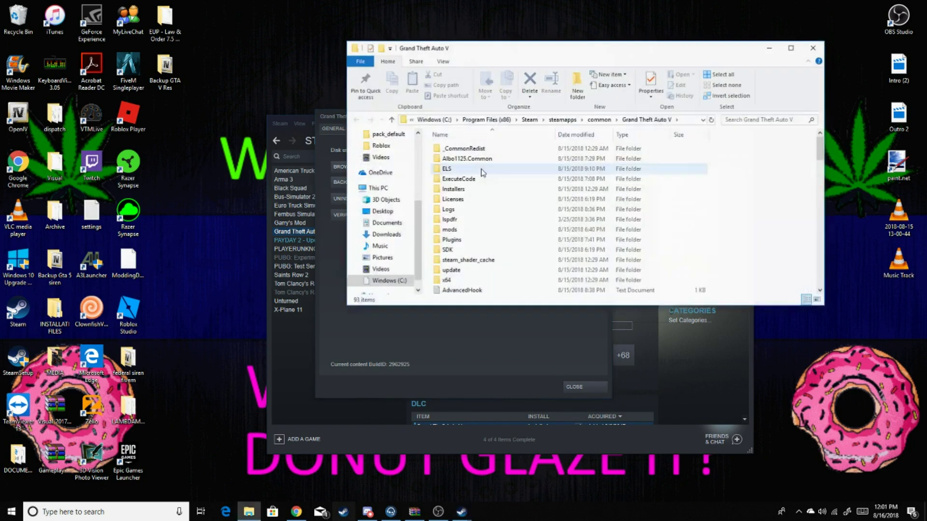
Set the game folder aside and close the GTA V properties dialog and Steam library
scroll(530, 181, down, 10)
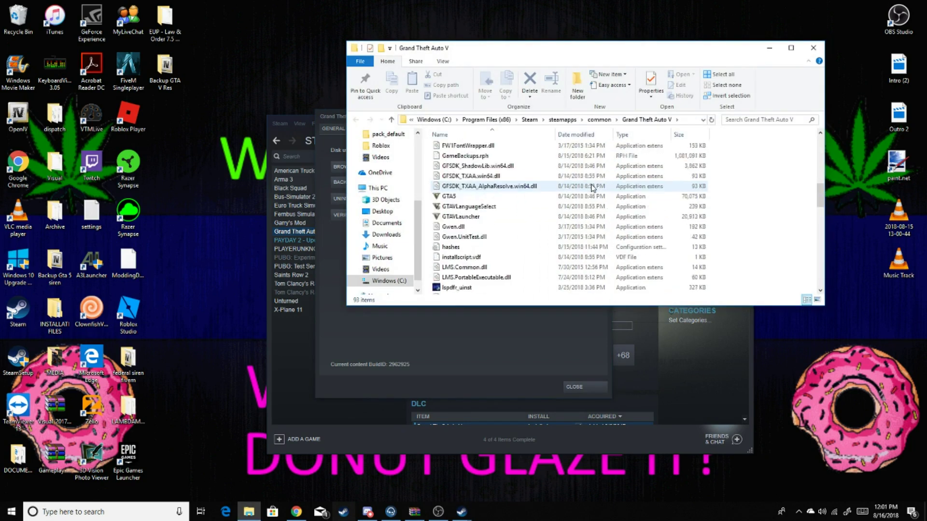
scroll(592, 188, up, 10)
click(769, 48)
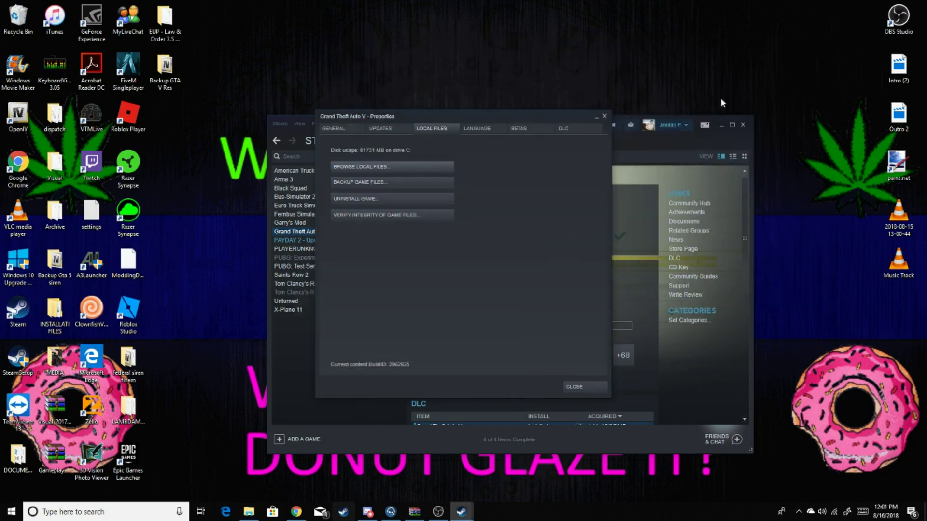
click(604, 116)
click(742, 125)
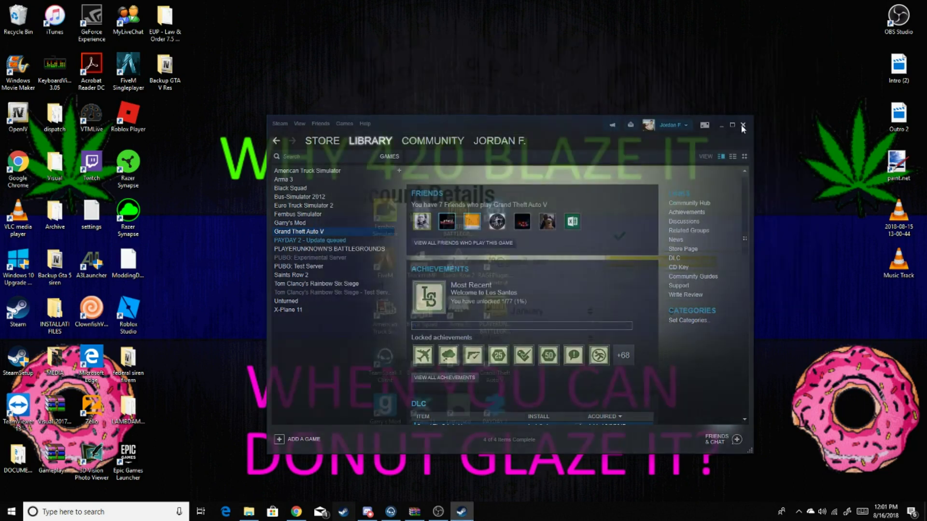
Arrange the Grand Theft Auto V folder and the LSPDFR archive side by side
click(413, 512)
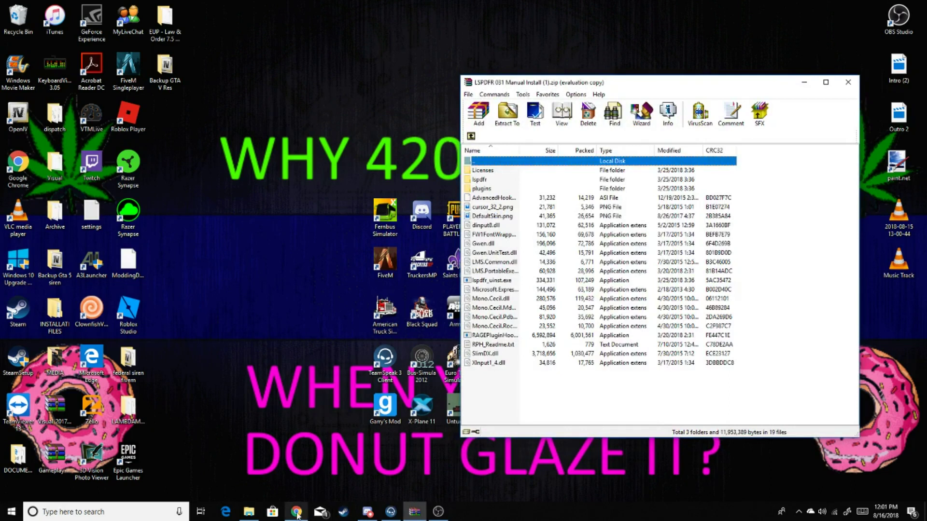
click(249, 511)
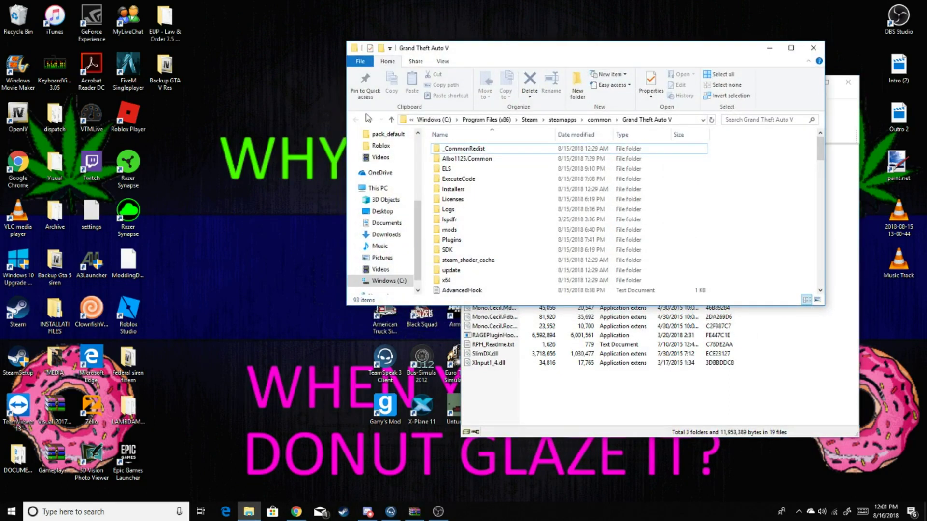
drag(564, 54, 244, 129)
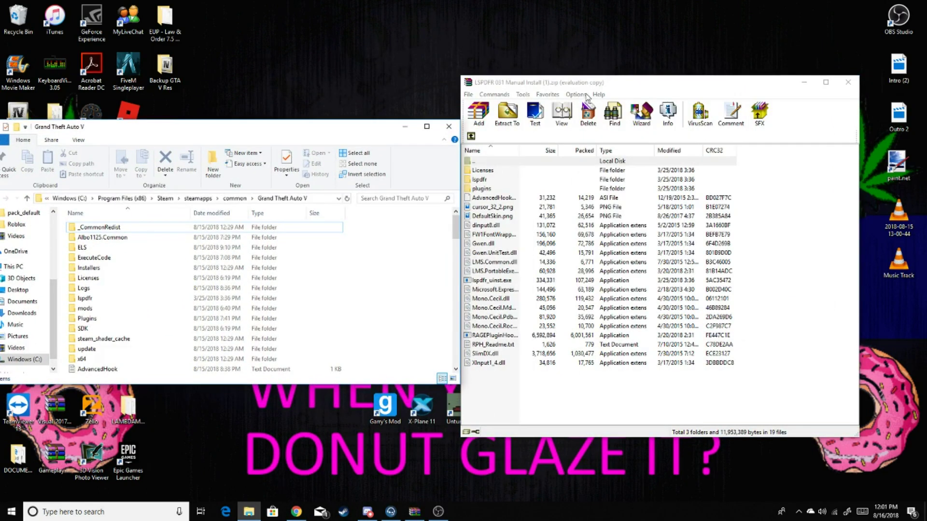
drag(648, 85, 707, 80)
drag(263, 134, 305, 100)
click(608, 401)
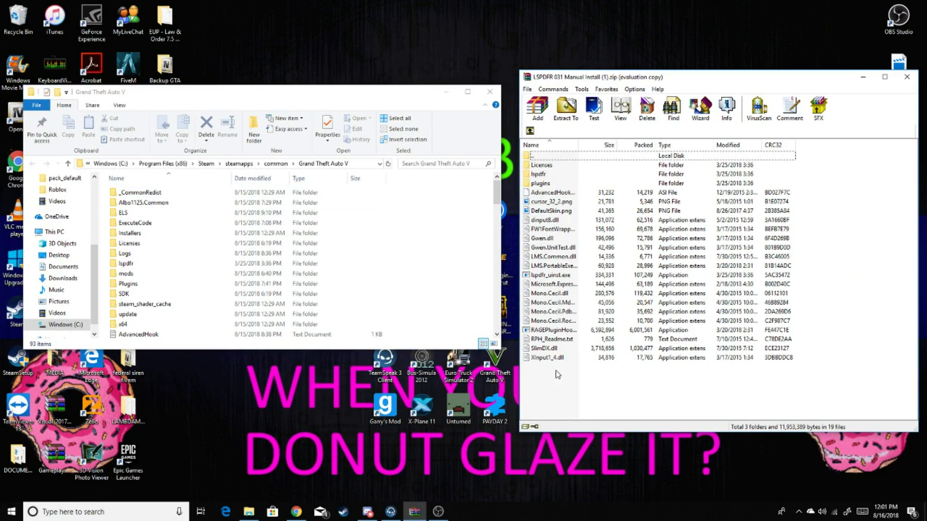
Select every entry in the LSPDFR archive, then close WinRAR
drag(559, 369, 537, 174)
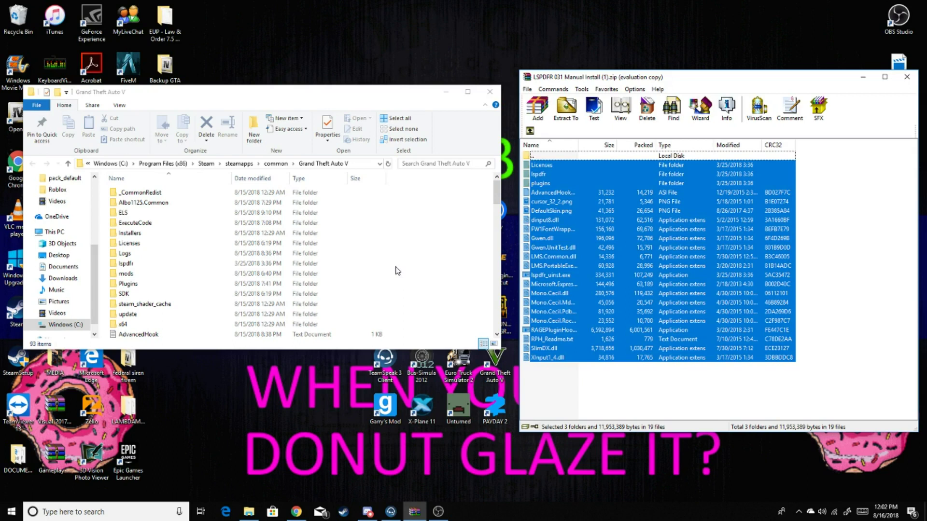
scroll(239, 256, down, 4)
scroll(161, 254, up, 4)
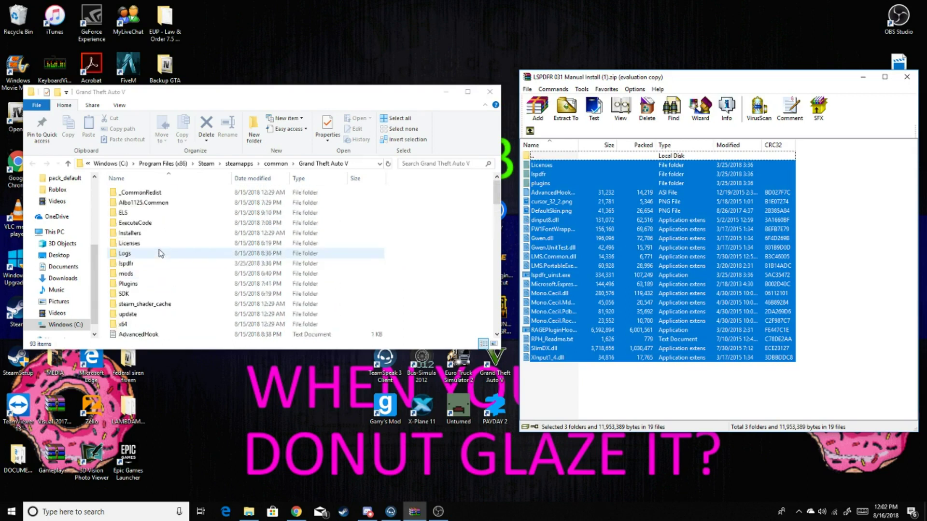
scroll(155, 273, down, 8)
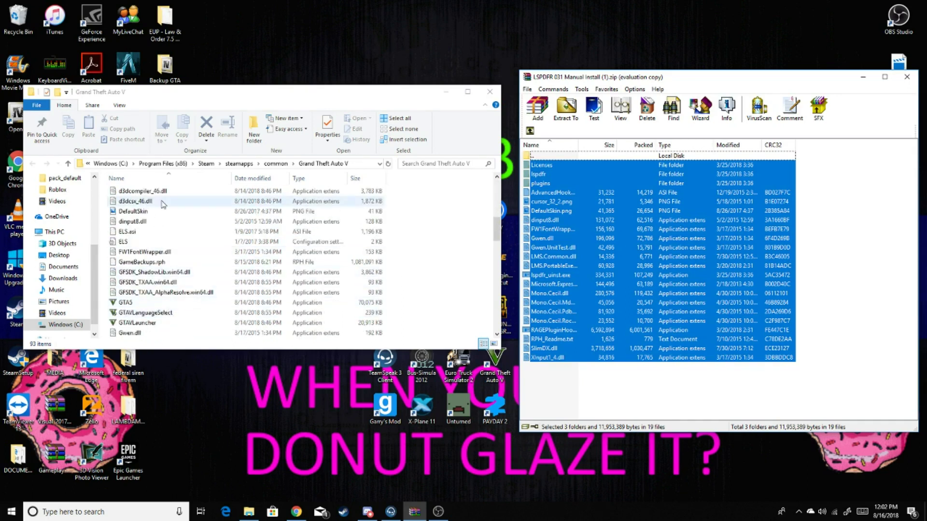
scroll(209, 288, up, 8)
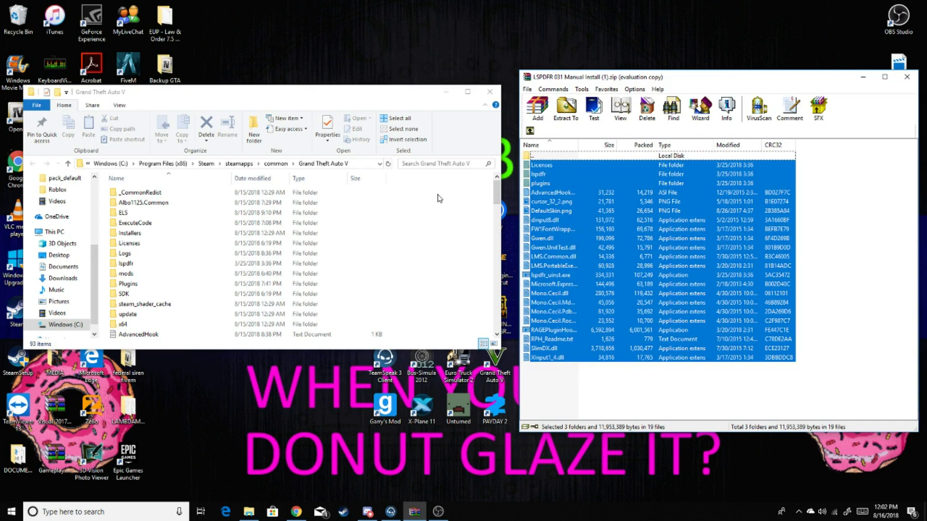
click(907, 77)
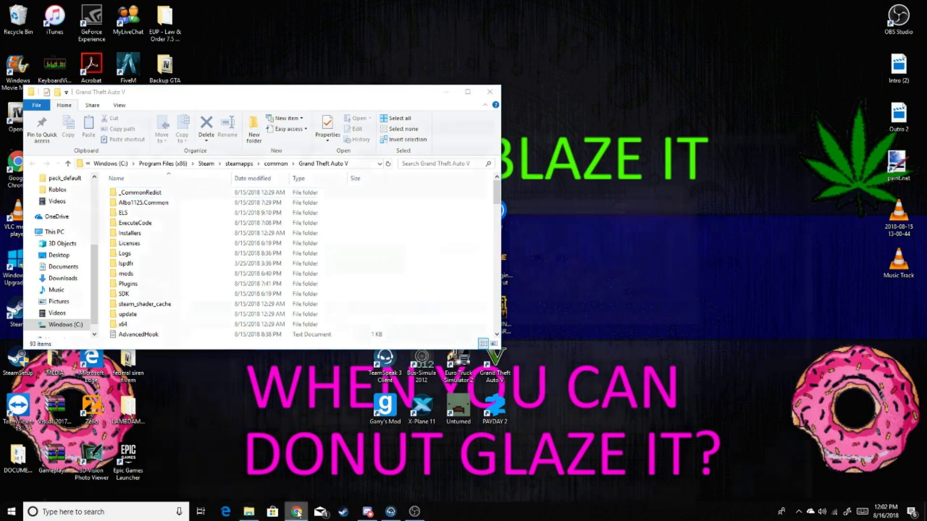
Restore Chrome, open a new tab, and close the LSPDFR tabs
click(296, 511)
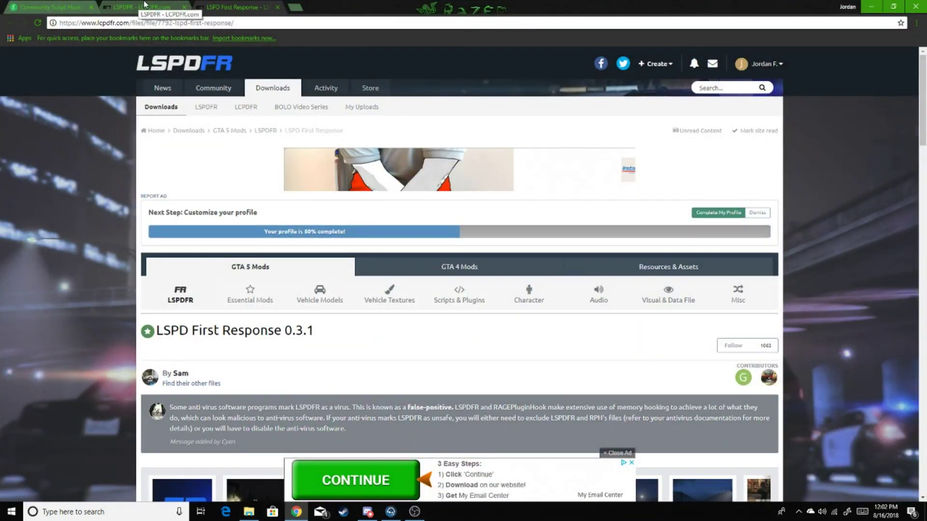
click(294, 7)
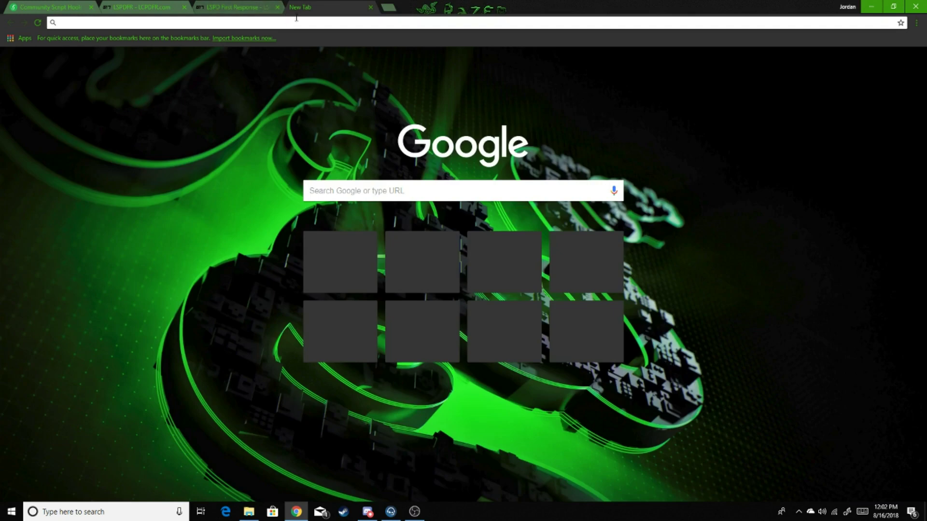
click(277, 7)
click(184, 7)
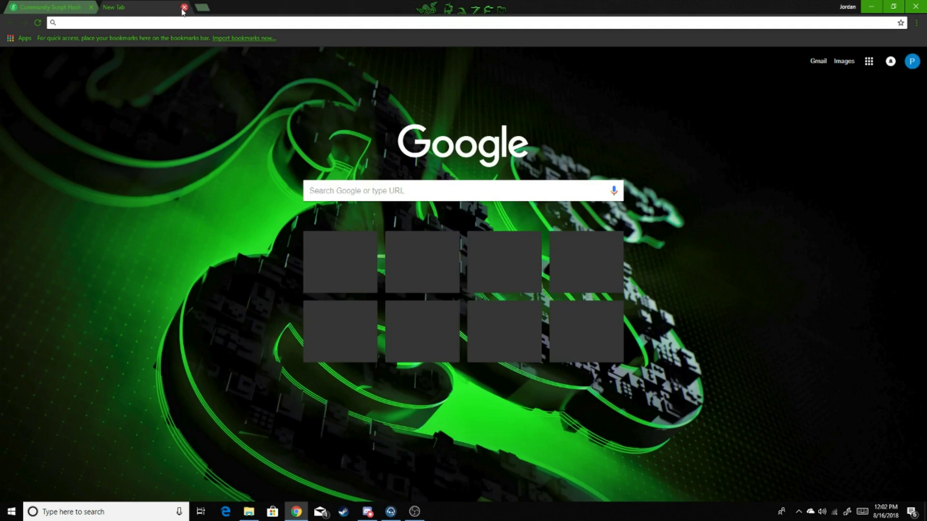
Search 'rage', open ragepluginhook.net Downloads, and download Open Alpha 0.63.1224.15140
text(rage plugin hook)
key(Return)
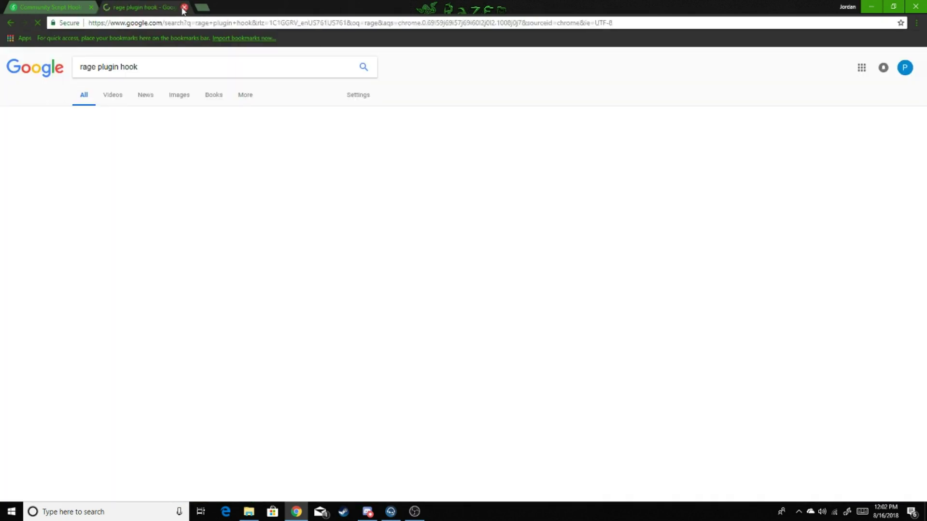
click(91, 133)
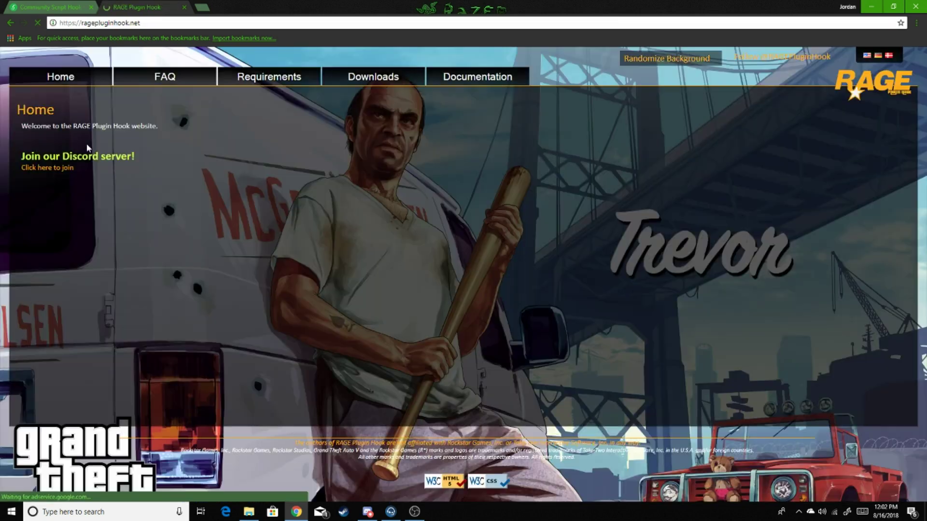
click(368, 80)
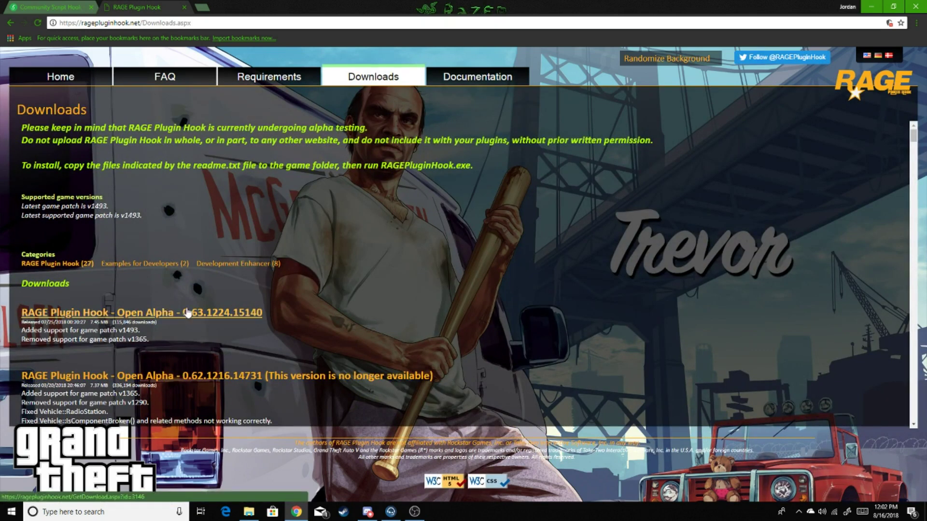
click(170, 314)
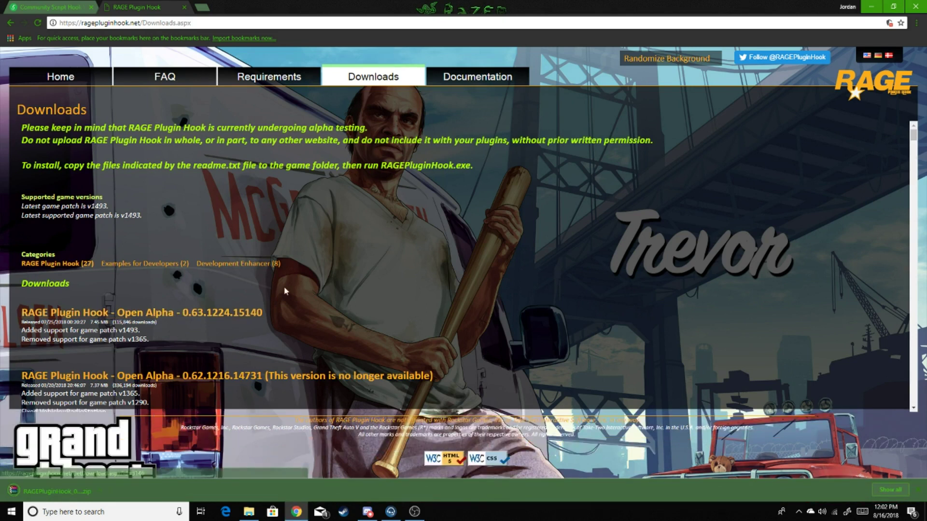
click(868, 6)
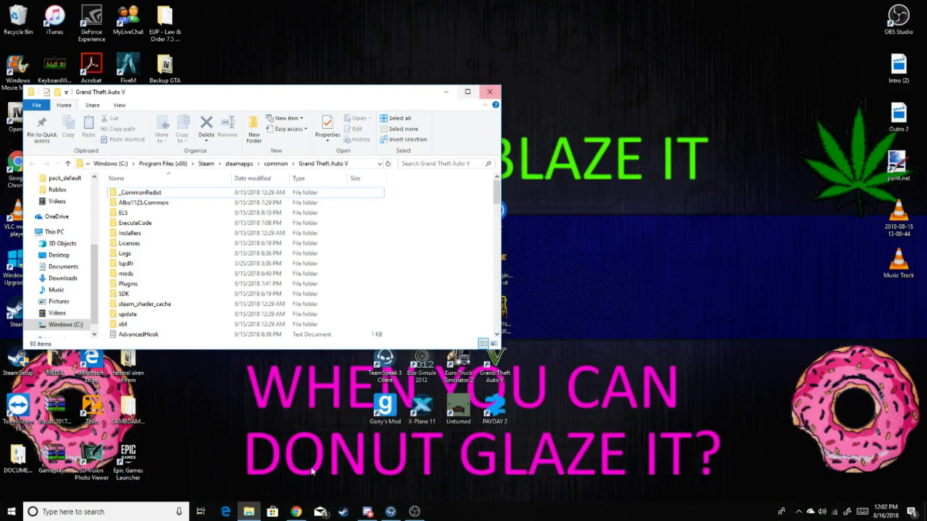
Open the downloaded RAGE Plugin Hook zip in WinRAR beside the game folder
click(296, 511)
click(99, 492)
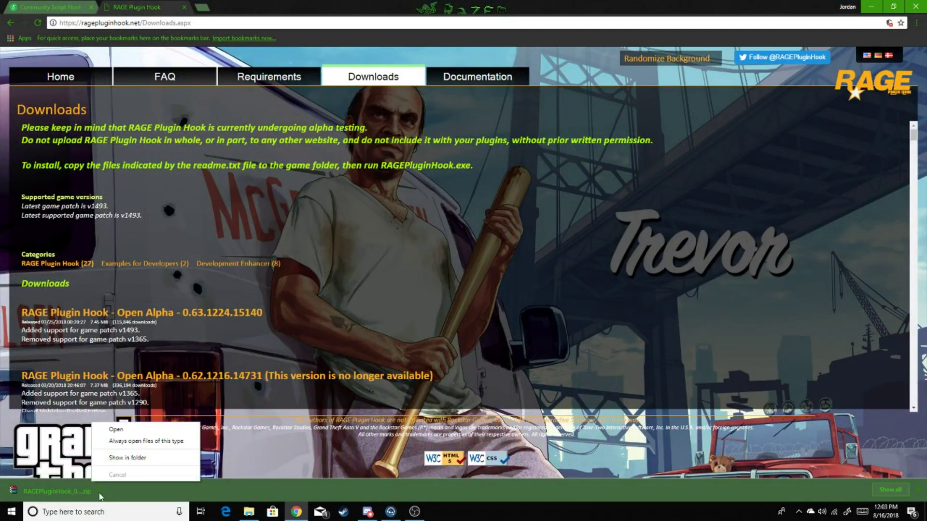
click(115, 438)
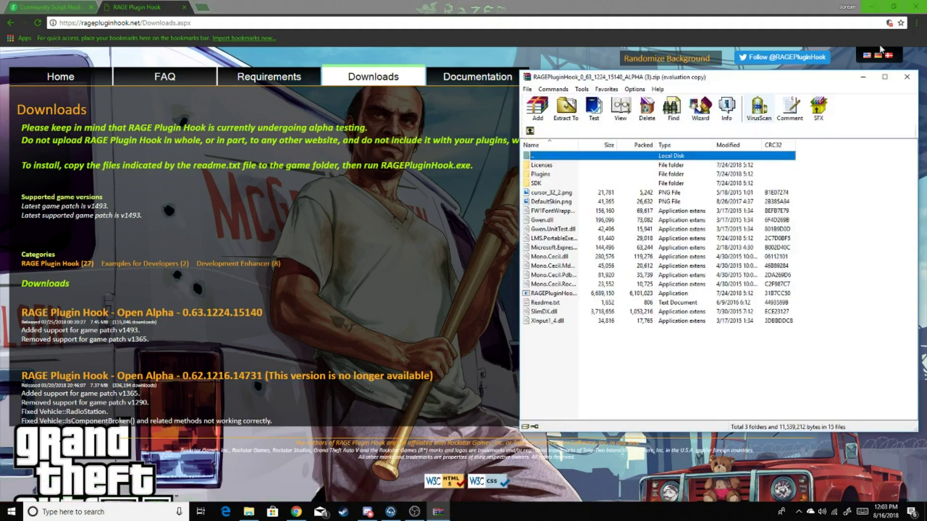
click(875, 7)
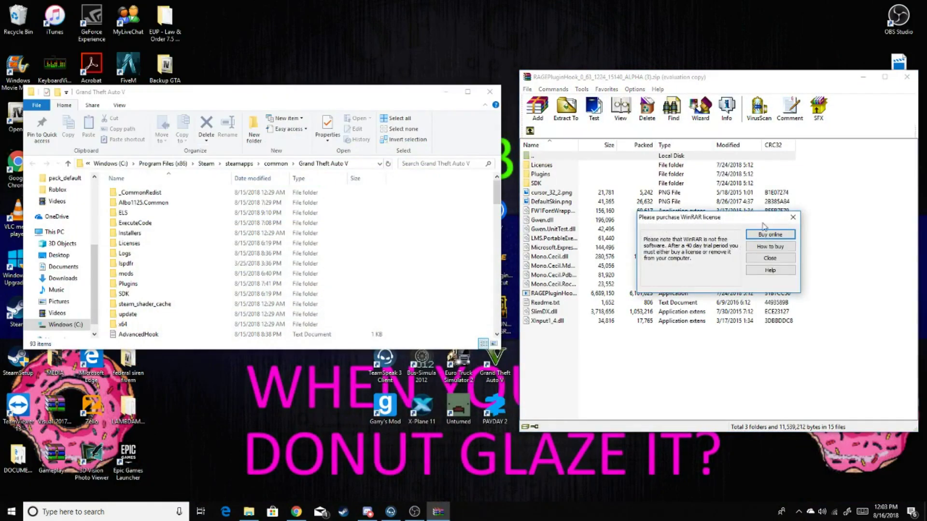
Dismiss the licence reminder, select the archive contents, close WinRAR, and return to Chrome
click(793, 218)
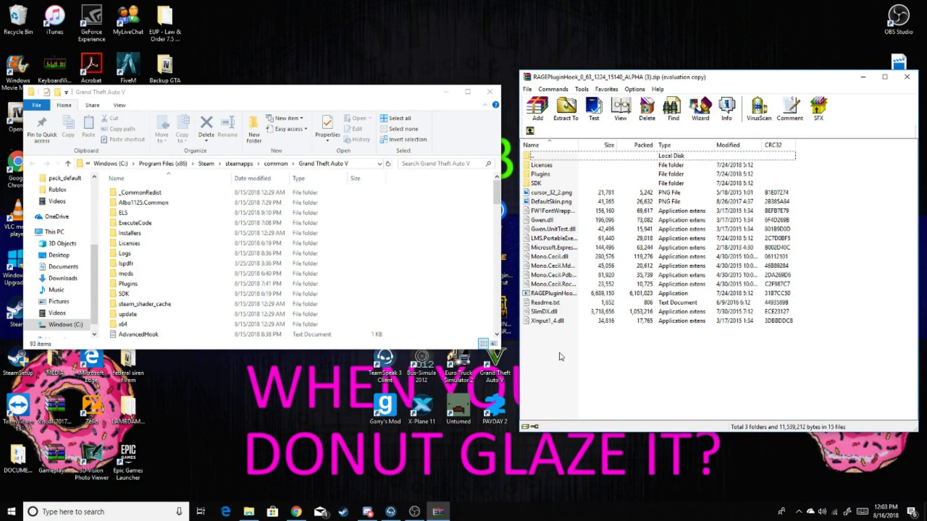
drag(561, 351, 543, 169)
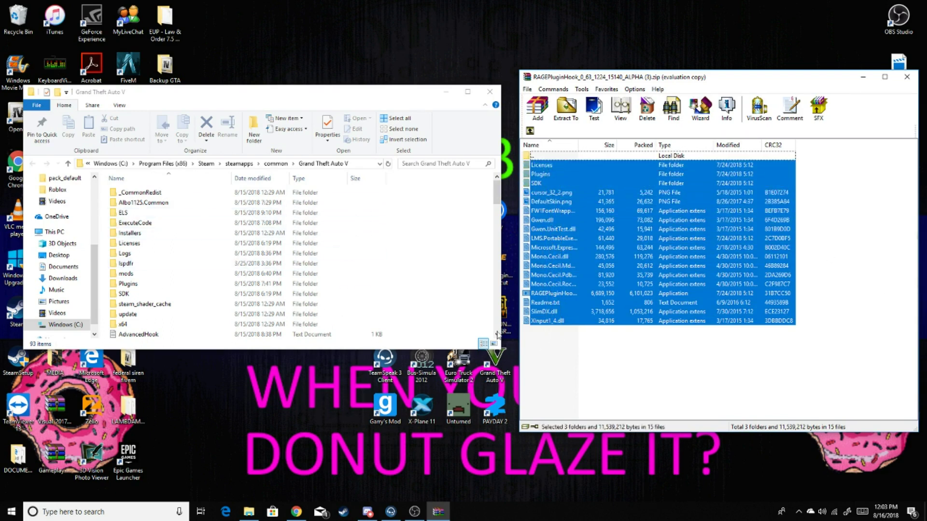
click(587, 363)
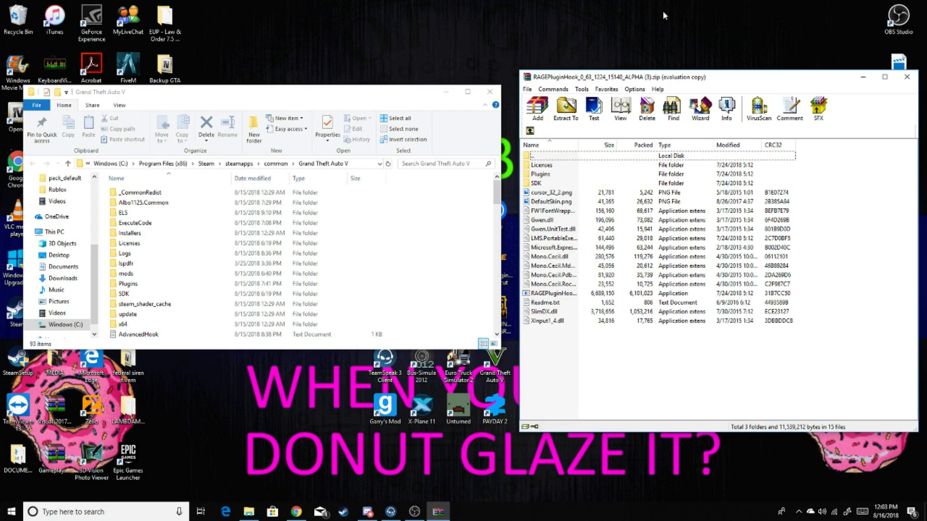
click(907, 76)
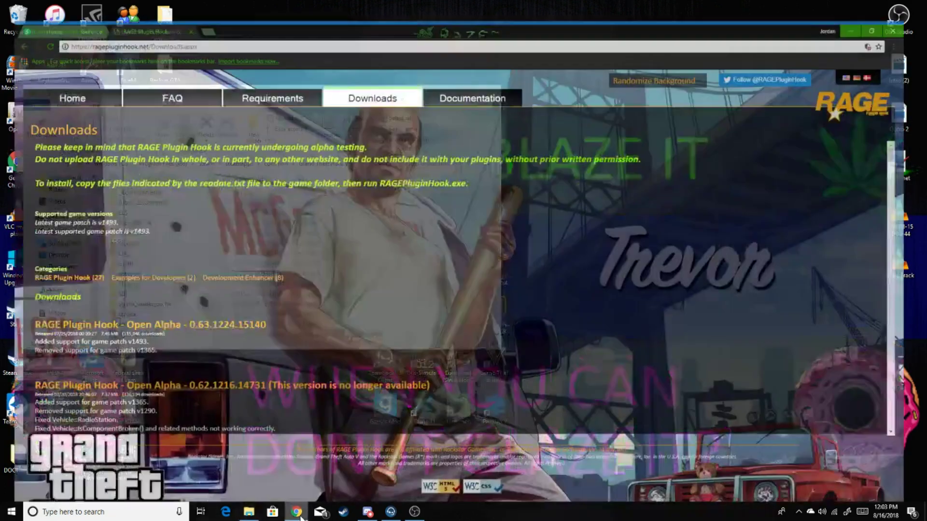
click(296, 511)
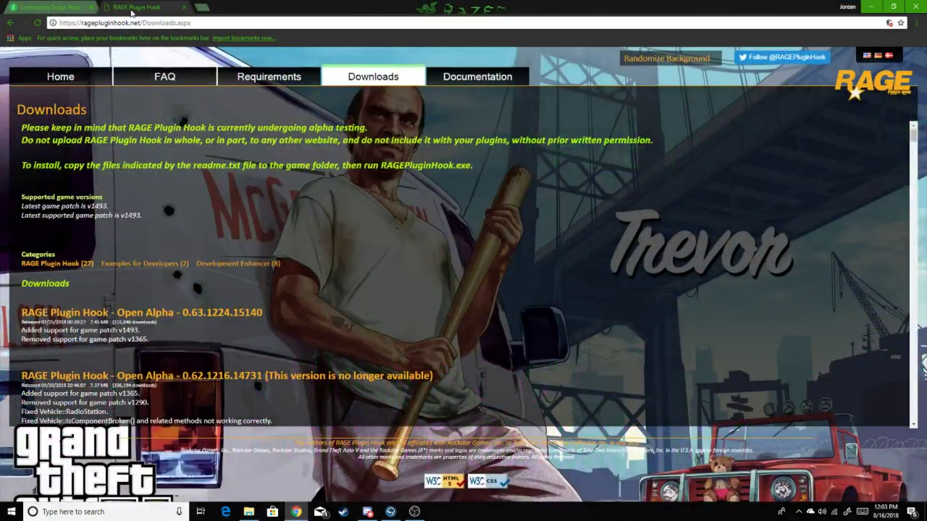
Switch to the Community Script Hook V .NET tab and check the mod name and version
click(60, 6)
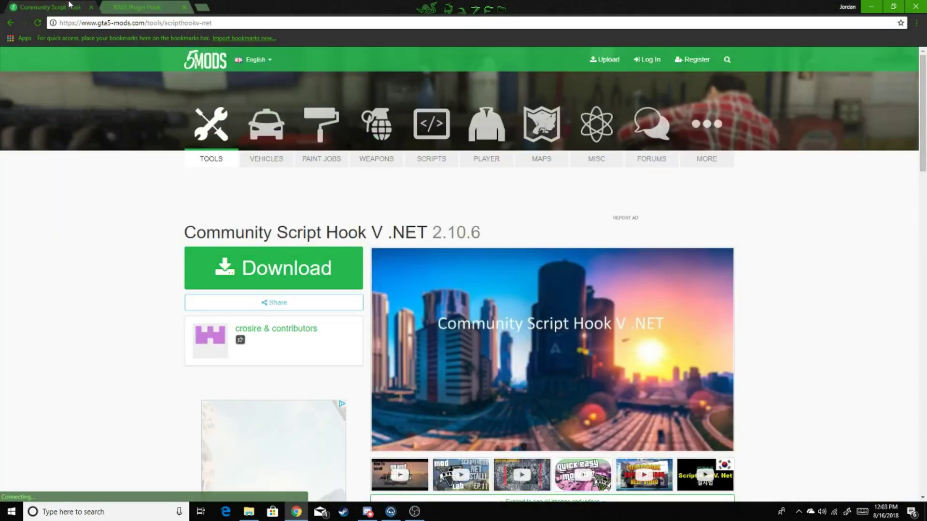
drag(185, 233, 372, 224)
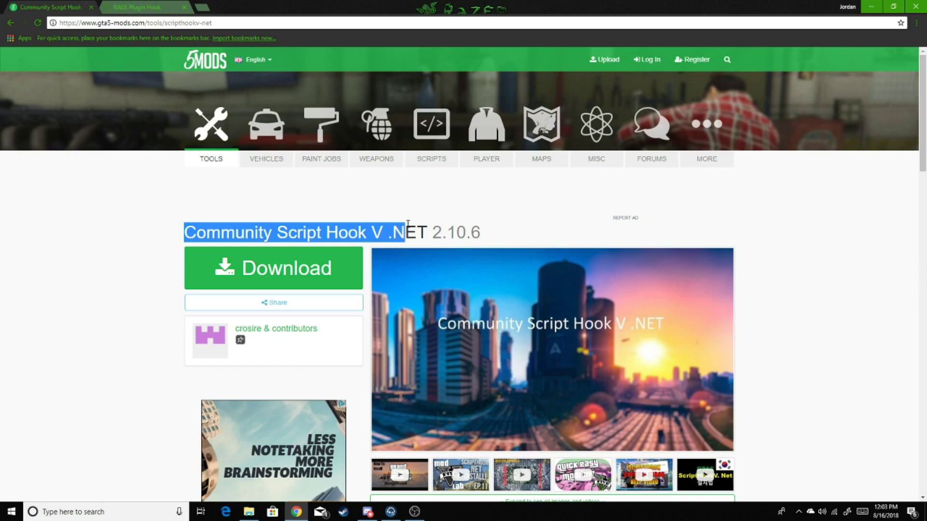
drag(408, 223, 459, 230)
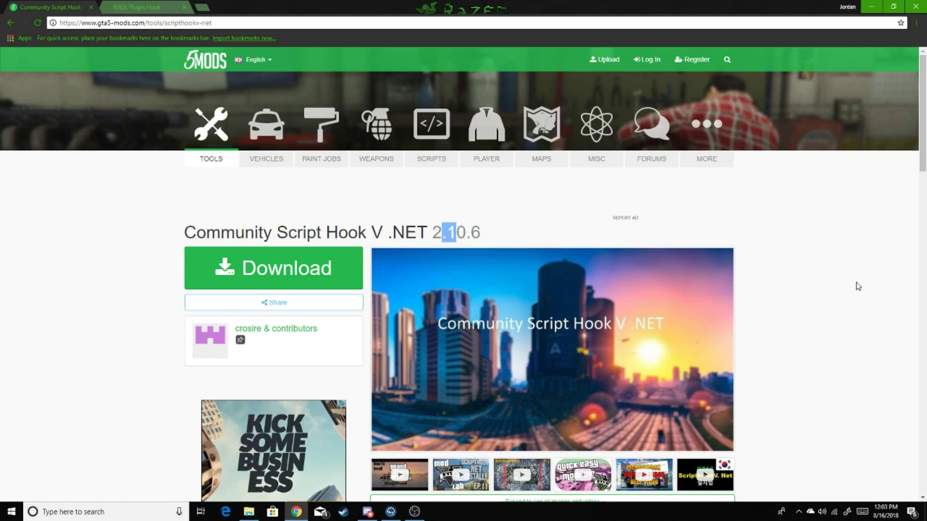
click(772, 367)
scroll(763, 375, down, 1)
scroll(762, 375, down, 3)
scroll(329, 361, up, 2)
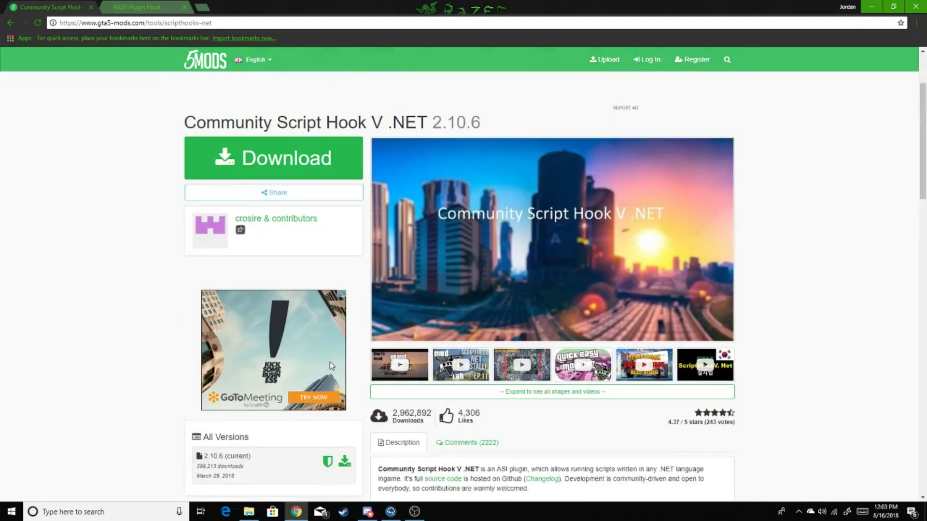
Follow Download to GitHub releases and download ScriptHookVDotNet.zip from v2.10.6
click(307, 173)
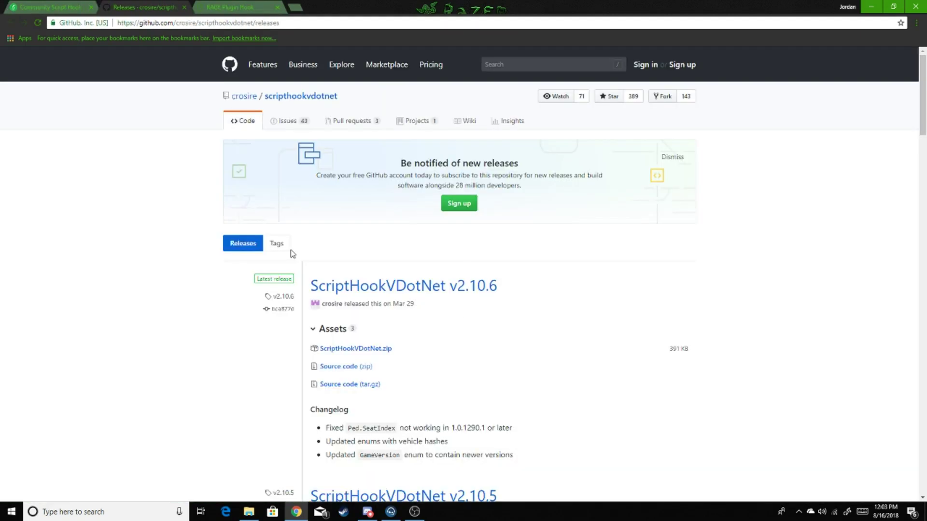
scroll(336, 315, down, 1)
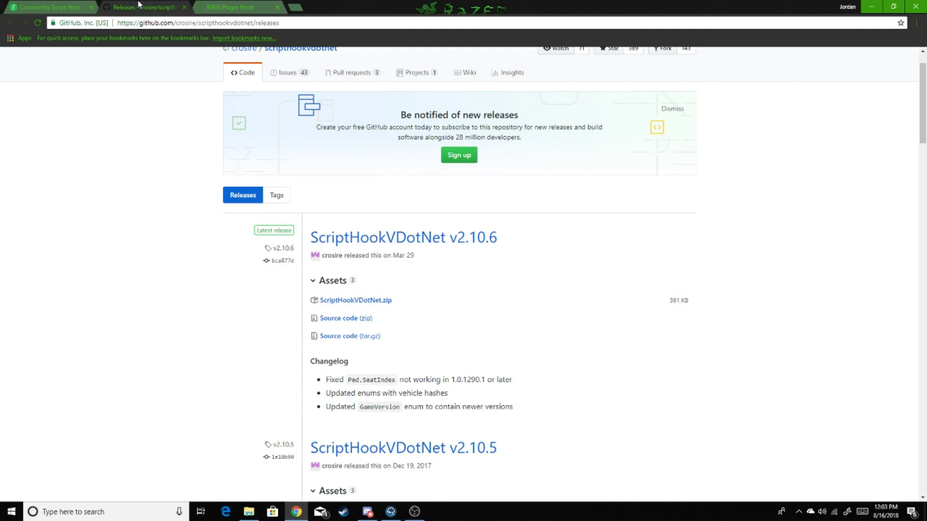
scroll(178, 217, up, 1)
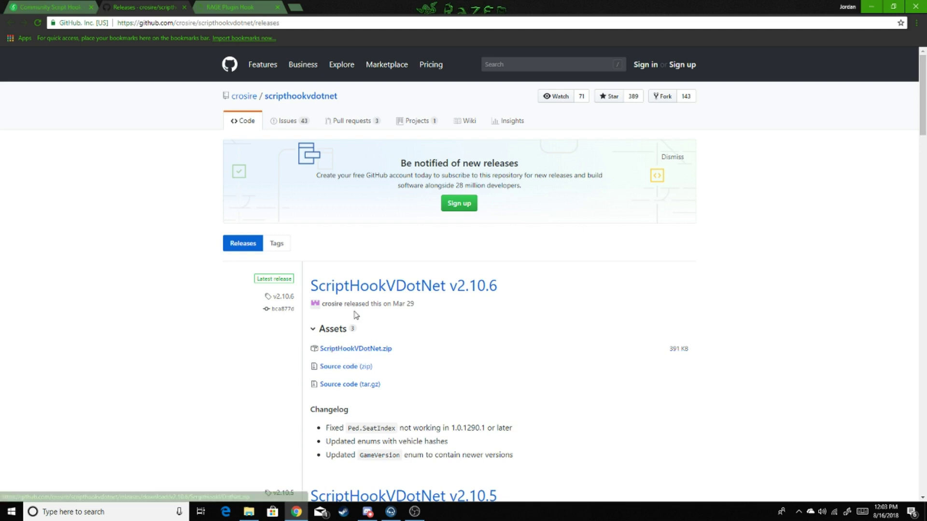
click(343, 349)
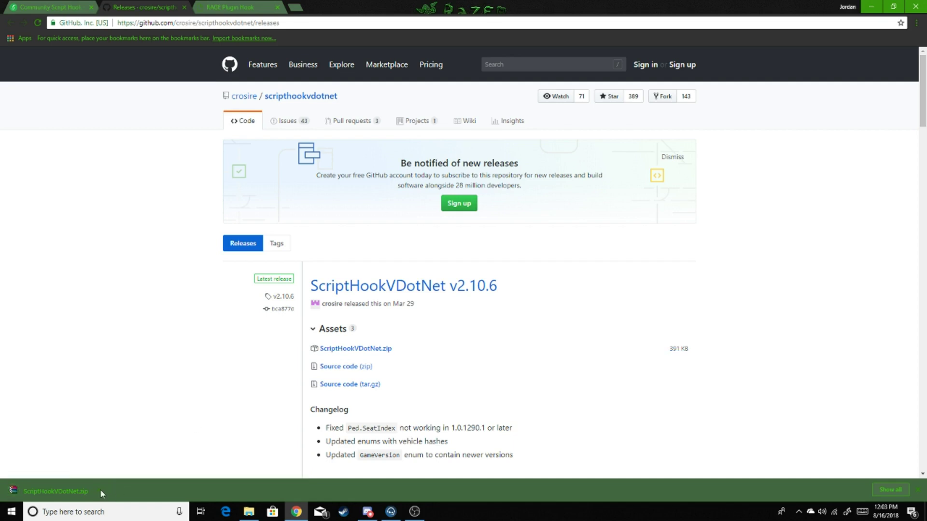
Open ScriptHookVDotNet.zip in WinRAR, dismiss the licence nag, and select its ScriptHookVDotNet files
click(99, 489)
click(130, 428)
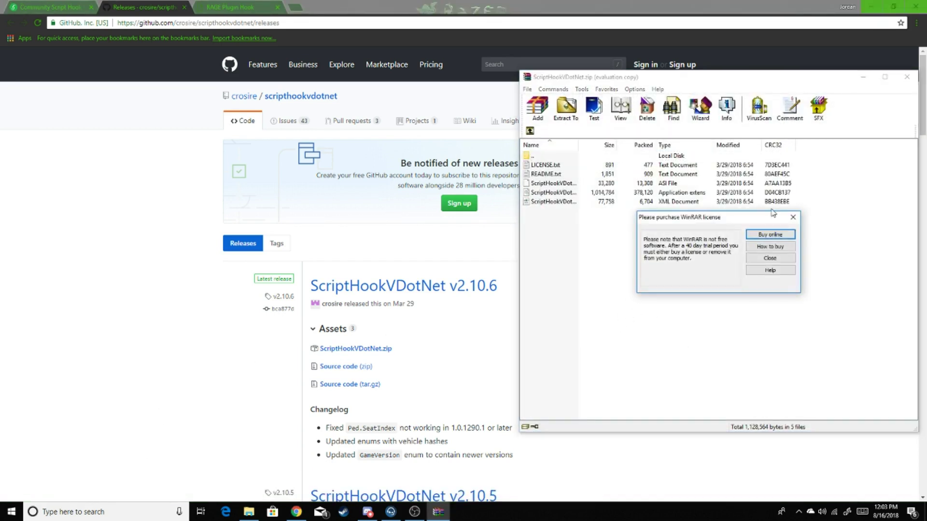
click(792, 217)
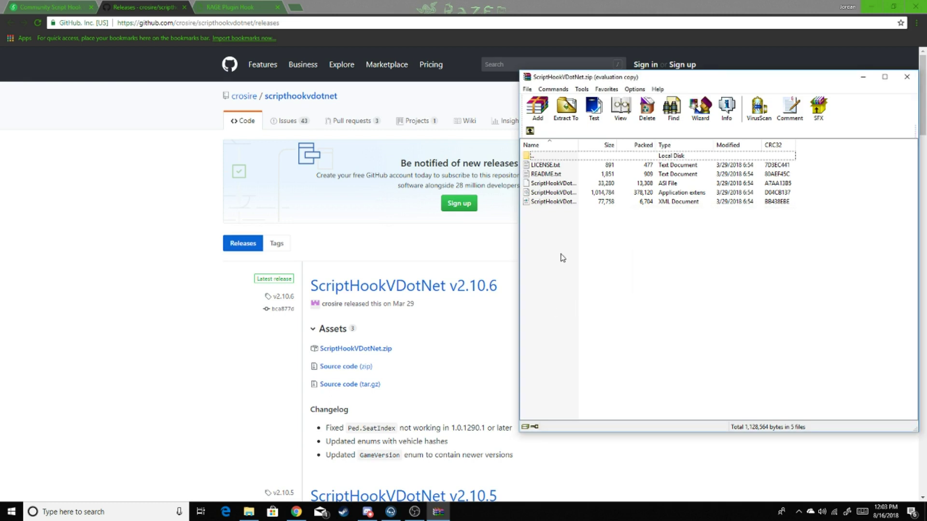
drag(561, 230, 537, 182)
Bring up the Grand Theft Auto V folder, close WinRAR, and minimise the folder
click(248, 512)
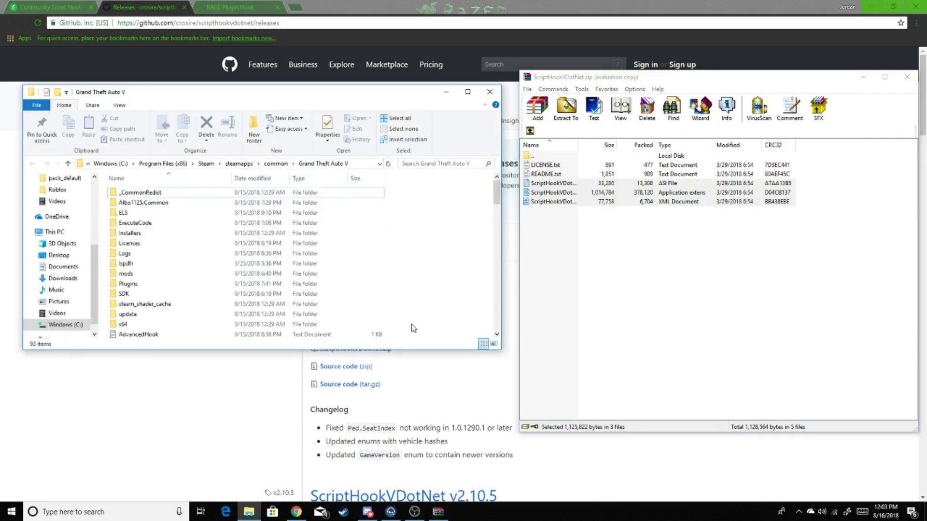
click(906, 77)
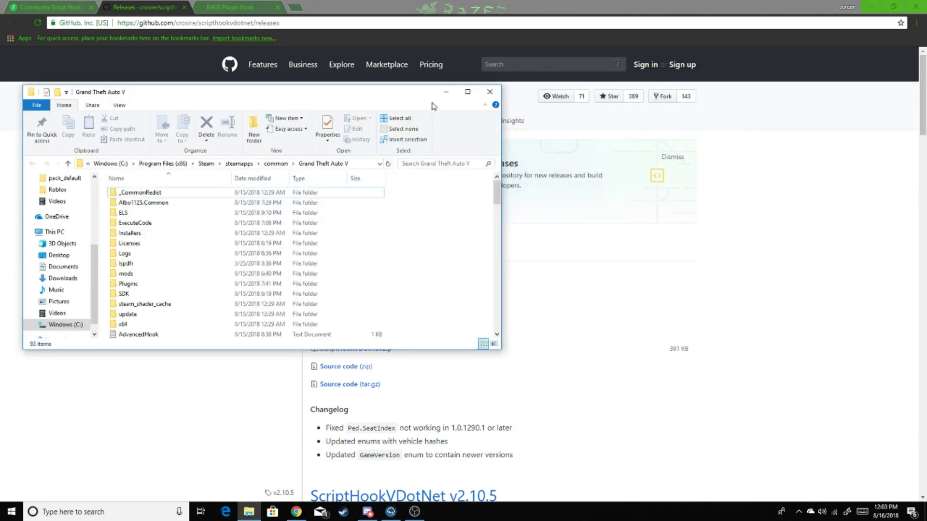
click(445, 92)
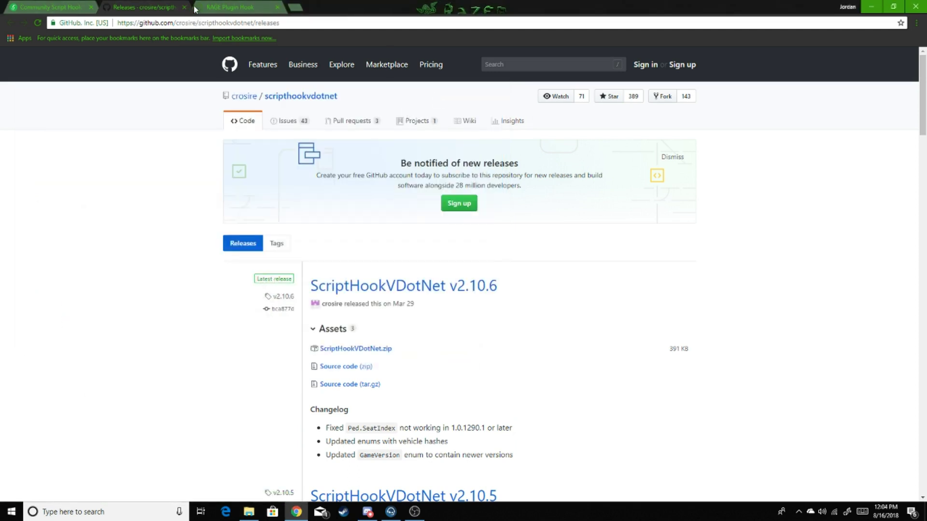
Close the RAGE Plugin Hook and GitHub tabs, then enter 'lspdfr' in a new tab
click(228, 6)
click(278, 7)
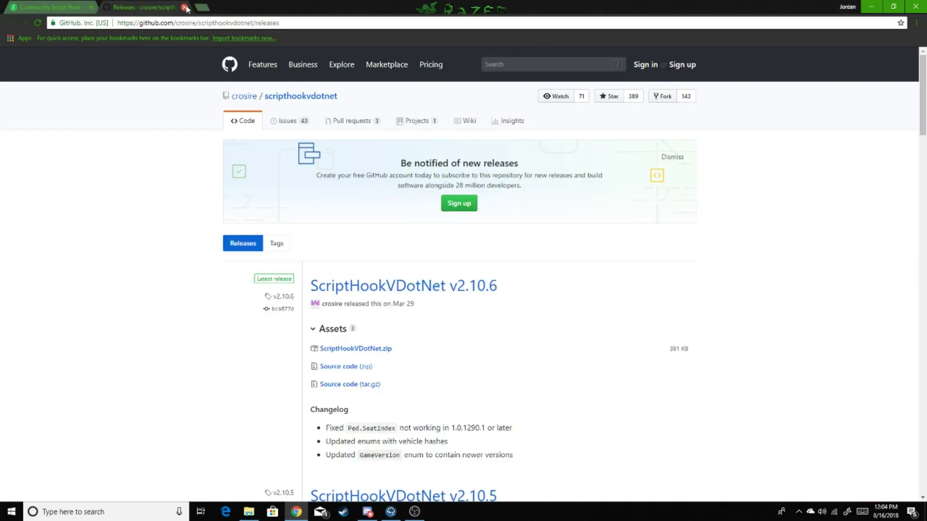
click(185, 7)
click(125, 6)
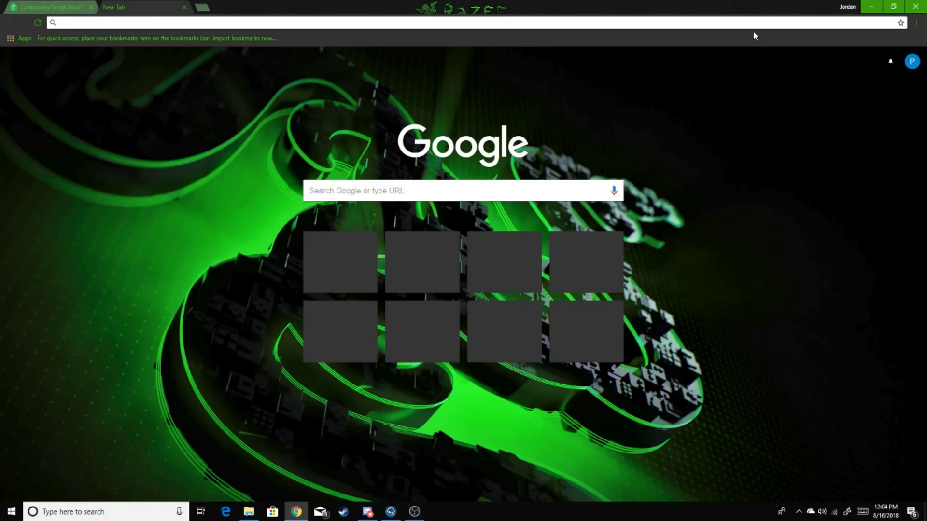
text(lspdfr)
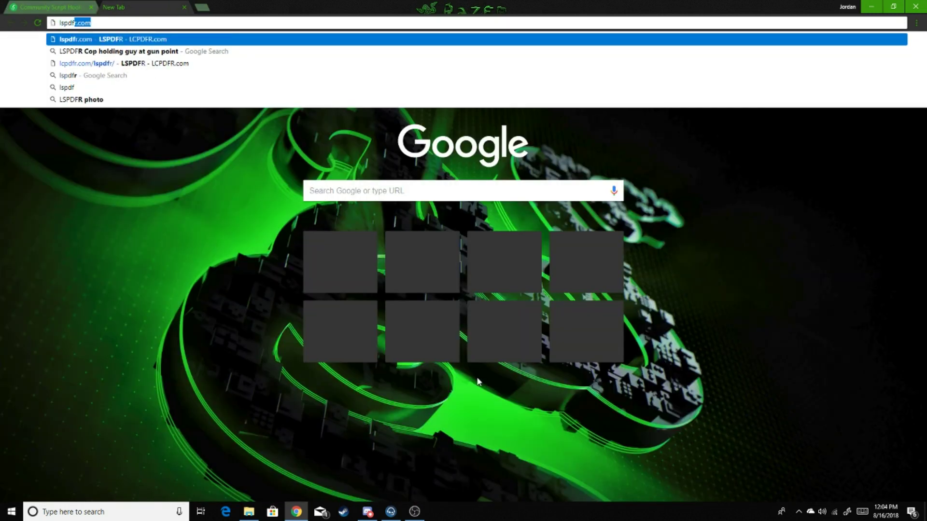
key(Return)
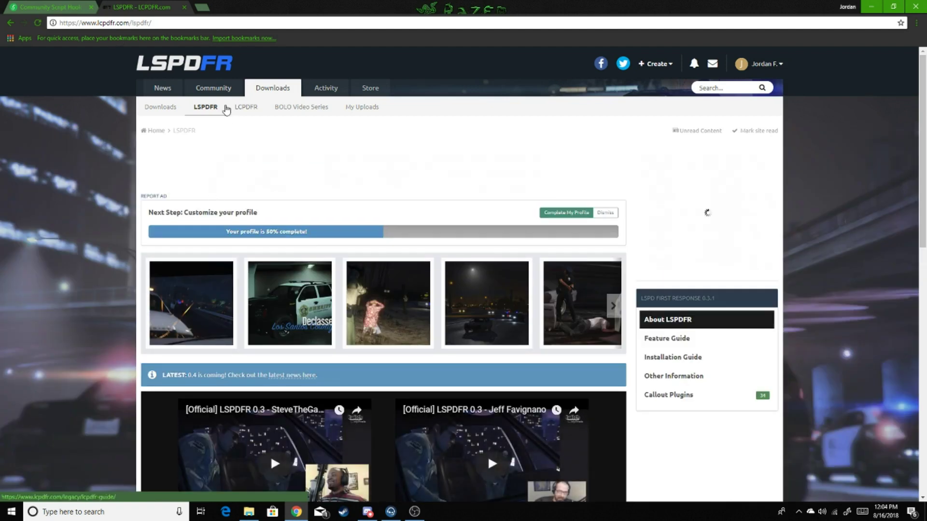
Go through Downloads > LSPDFR to the LSPD First Response 0.3.1 file page and look it over
click(167, 106)
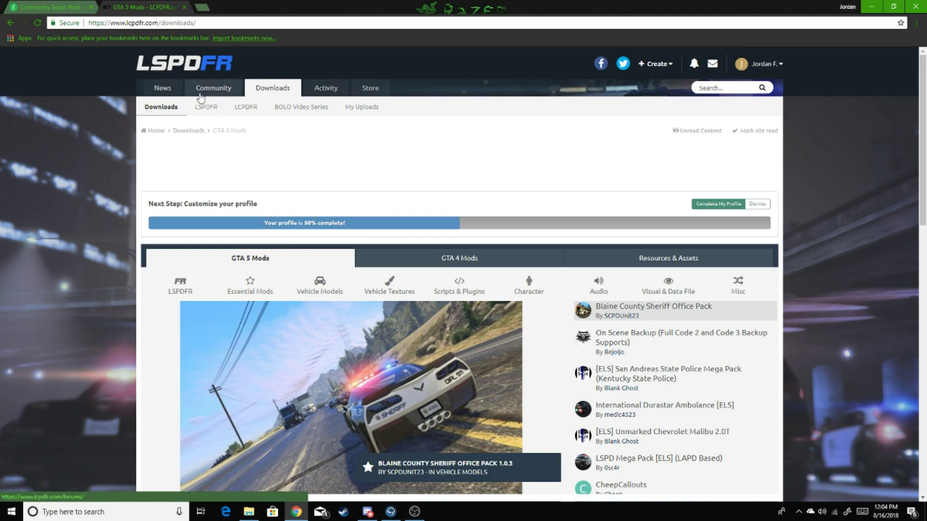
mouse_move(271, 88)
click(205, 107)
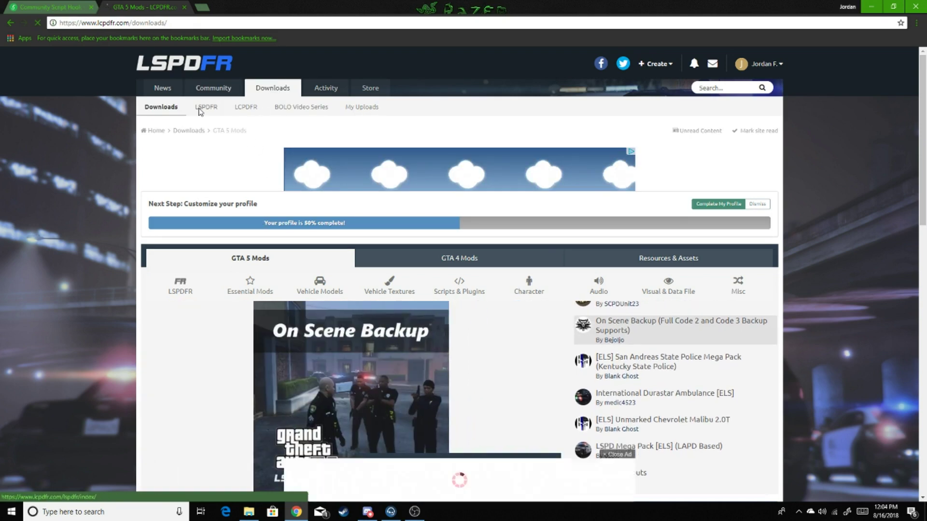
scroll(485, 232, down, 10)
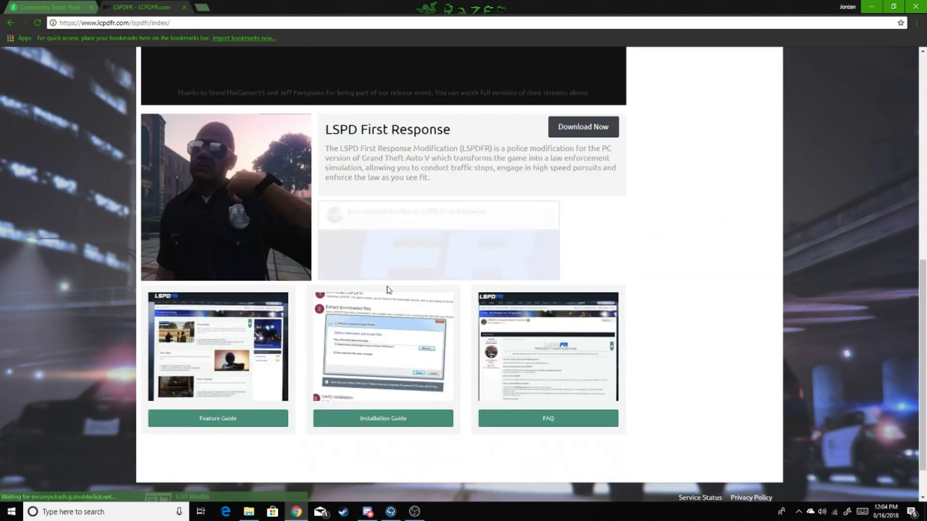
click(402, 322)
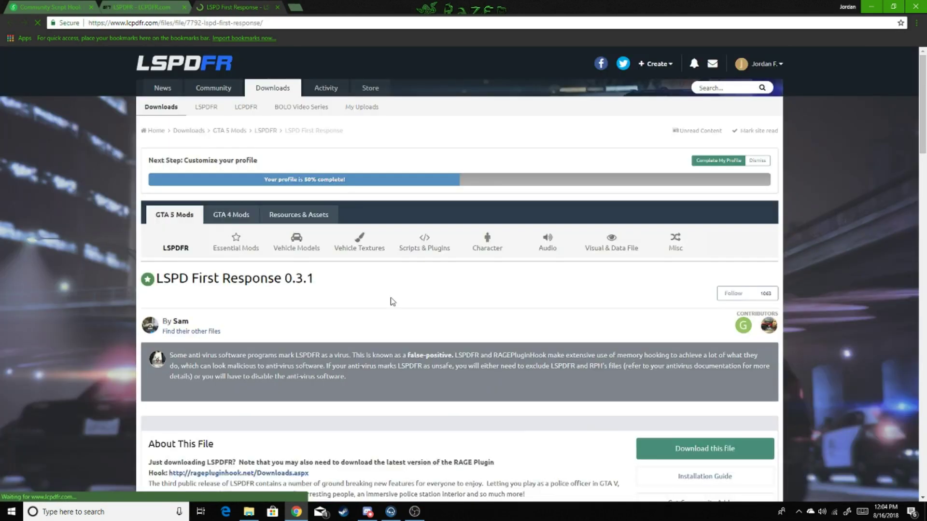
scroll(391, 304, down, 5)
scroll(392, 301, down, 10)
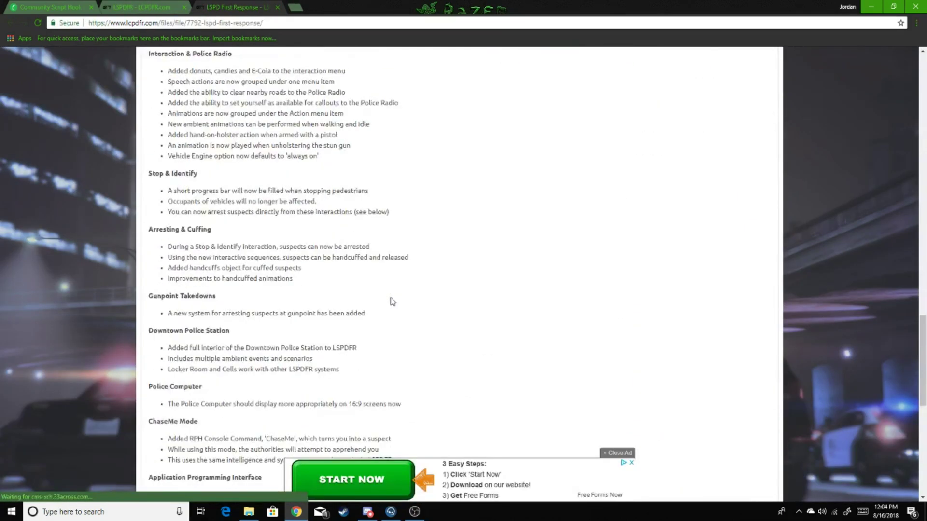
scroll(391, 303, up, 15)
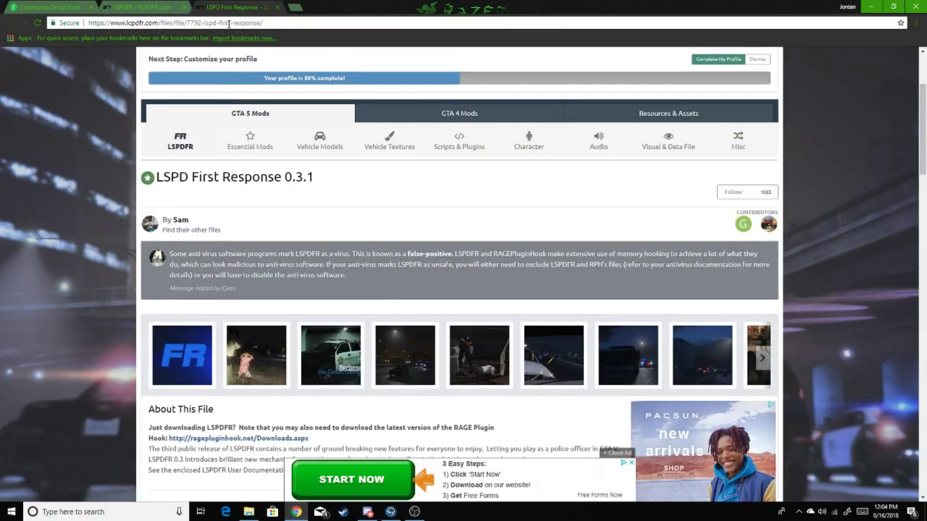
scroll(304, 198, up, 3)
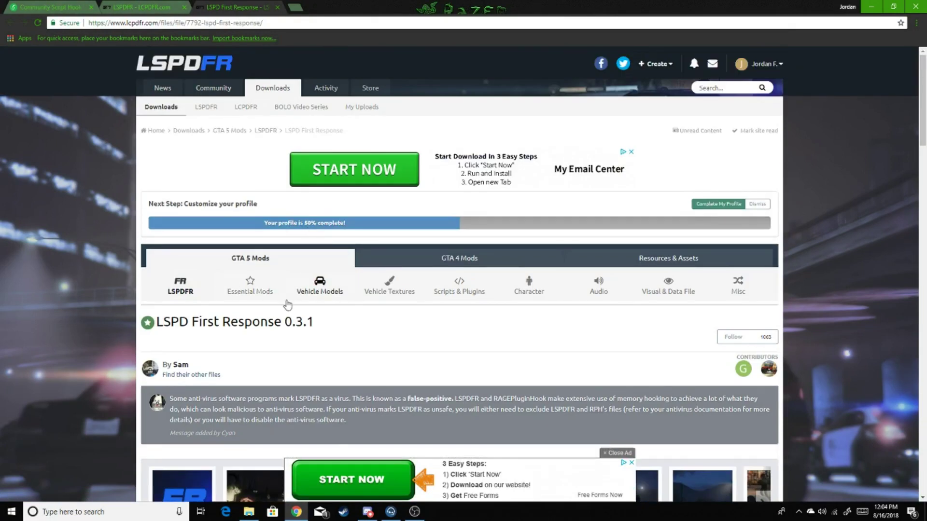
Open the LSPDFR Essential Mods list and browse through it
click(252, 289)
scroll(332, 327, down, 4)
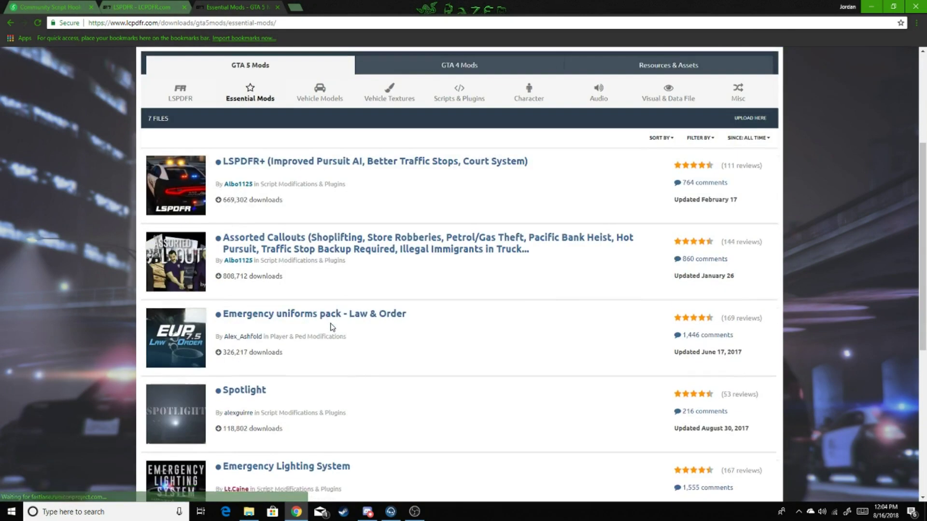
scroll(332, 327, down, 6)
scroll(183, 392, up, 6)
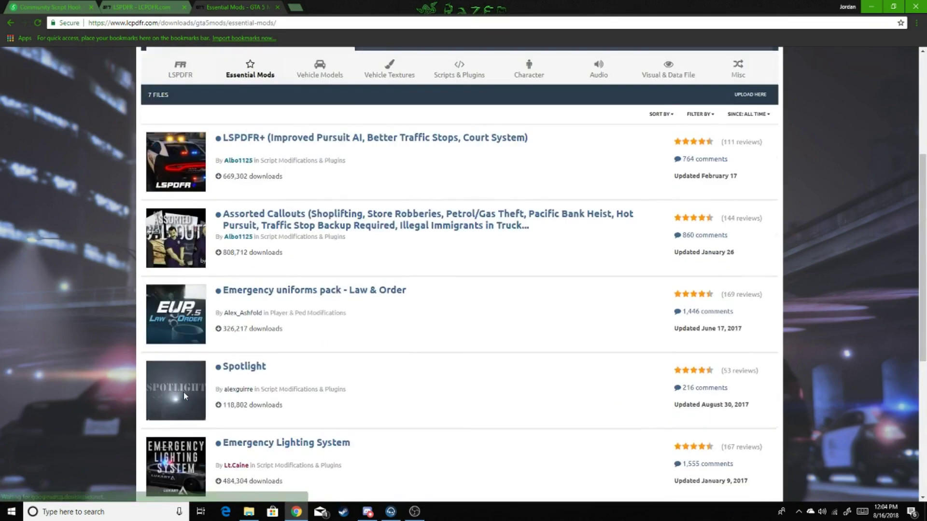
scroll(183, 392, up, 2)
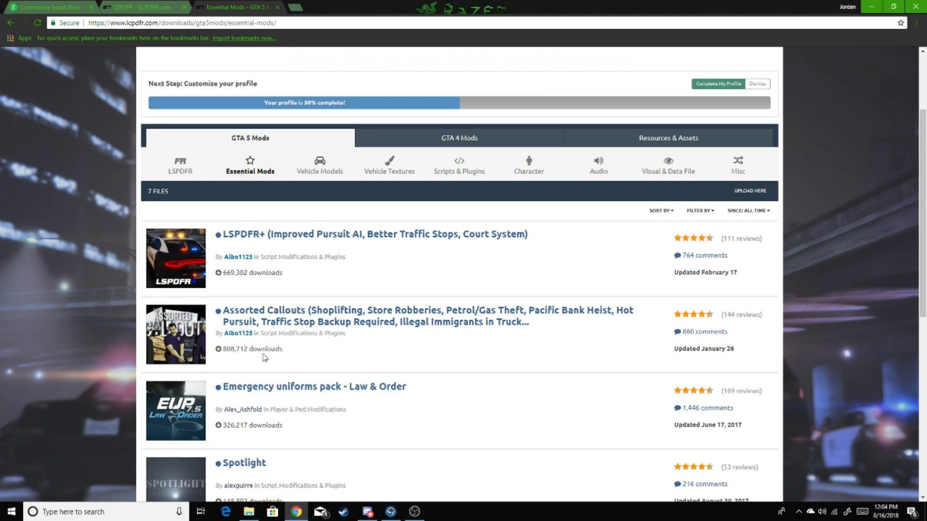
Open the Assorted Callouts 0.6.6.0 page and read its details and reviews, then return to the top
click(240, 321)
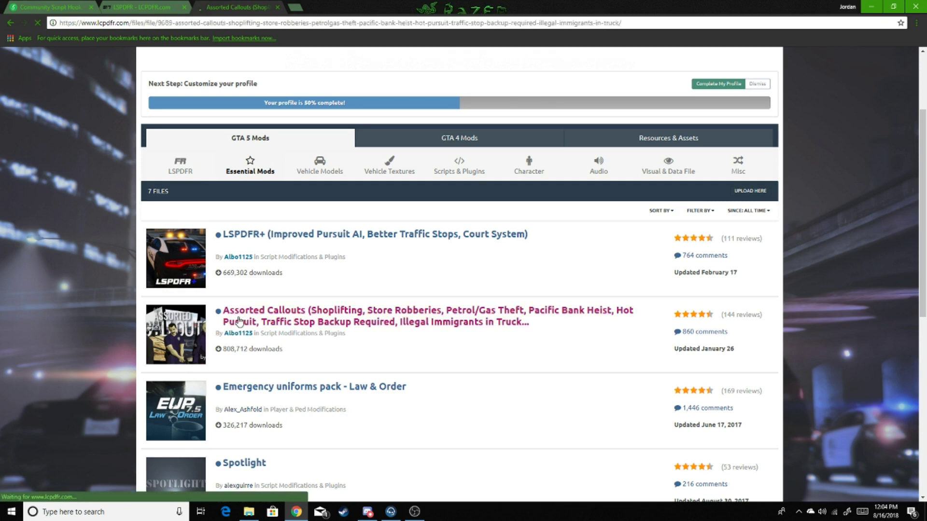
scroll(239, 321, down, 15)
scroll(240, 321, down, 20)
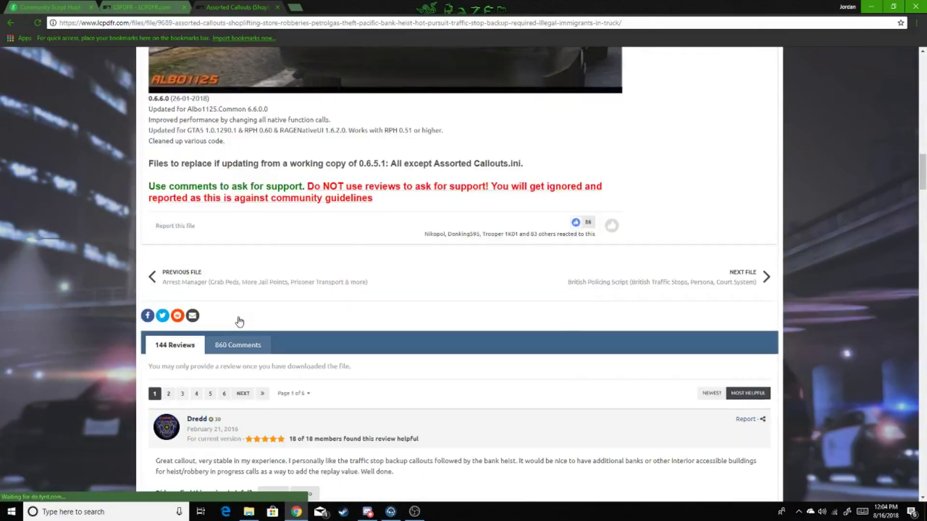
scroll(239, 321, down, 15)
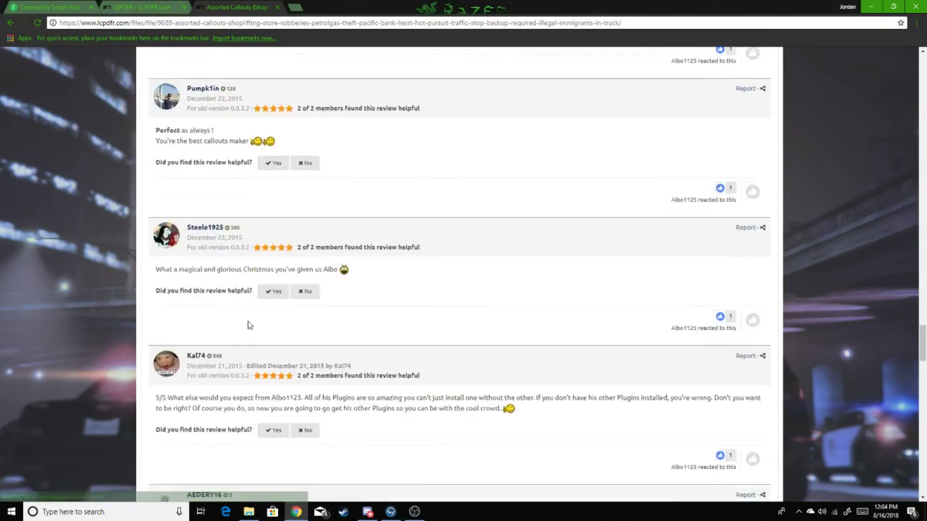
drag(922, 374, 922, 96)
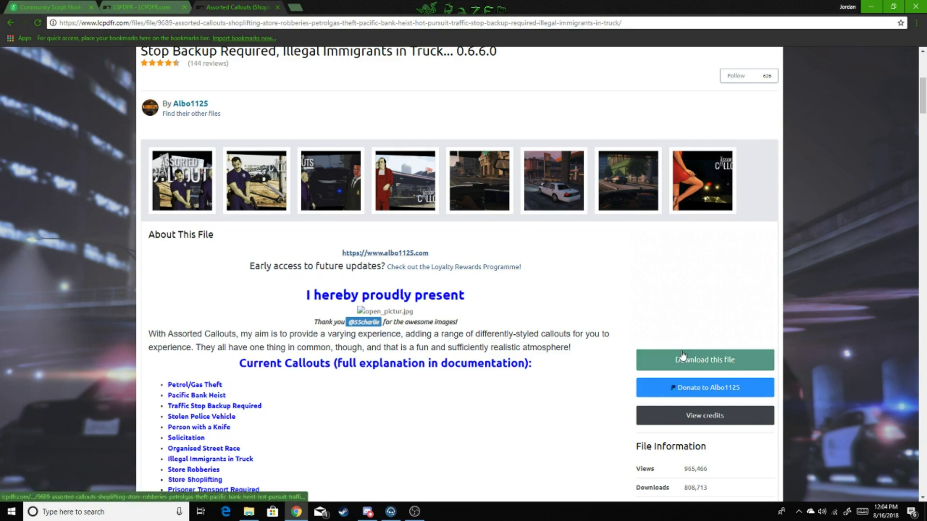
Accept the download terms, view the two Assorted Callouts zip files, then close the list
click(702, 360)
click(720, 209)
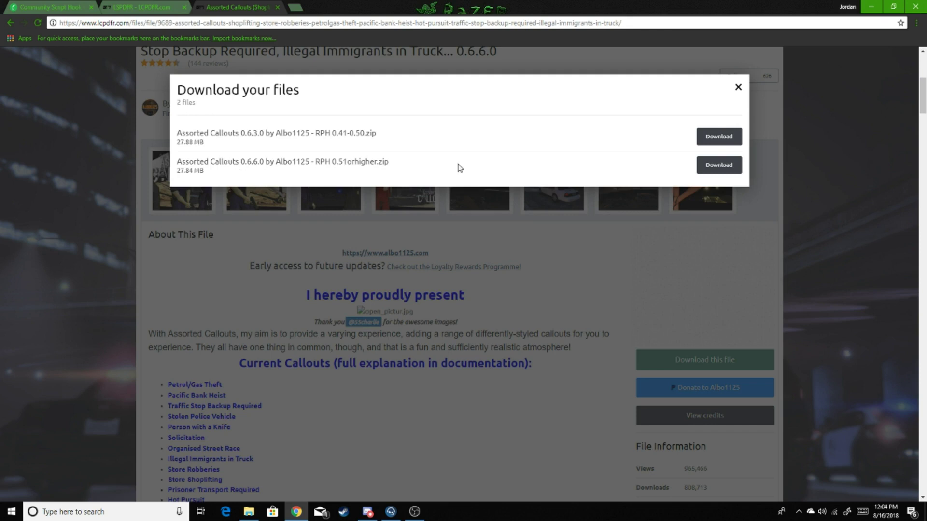
click(737, 87)
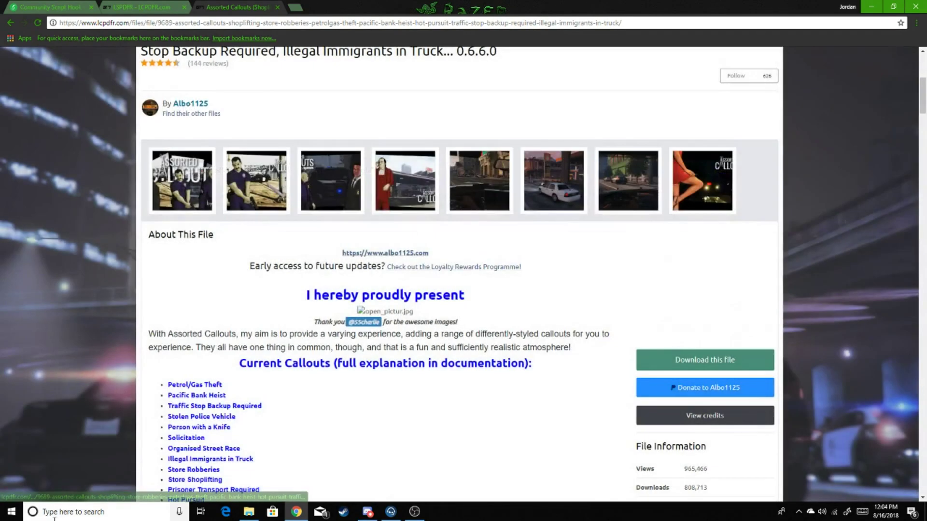
Find the downloaded Assorted Callouts 0.6.6.0 zip via Windows search, open it in WinRAR, and open File Explorer
key(super+s)
text(ass)
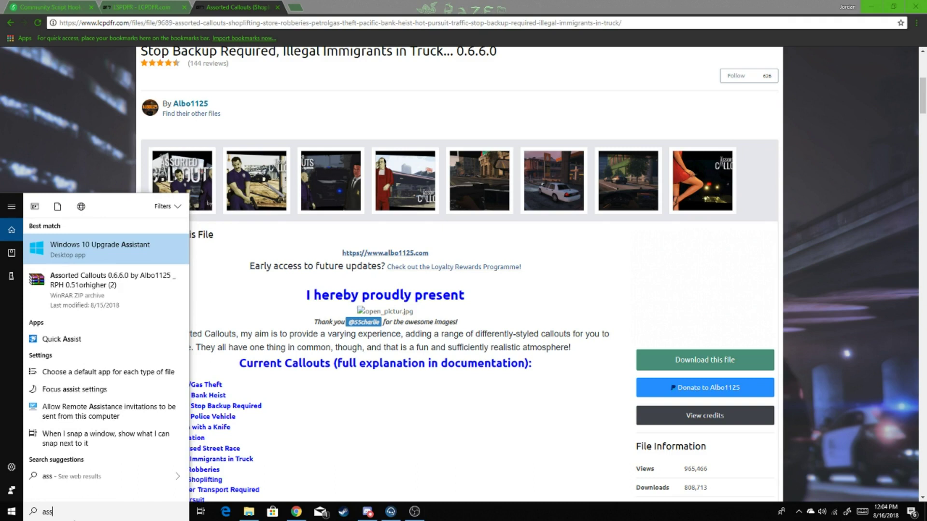
click(90, 296)
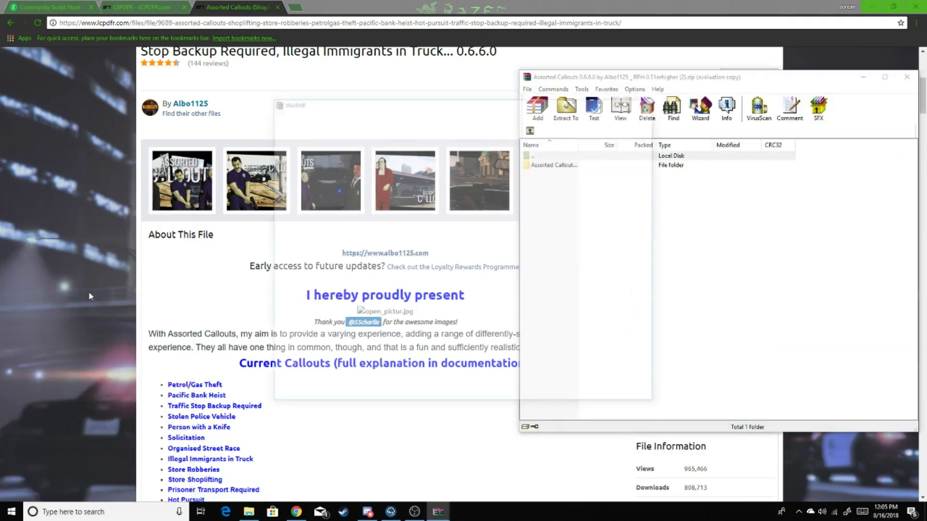
click(648, 101)
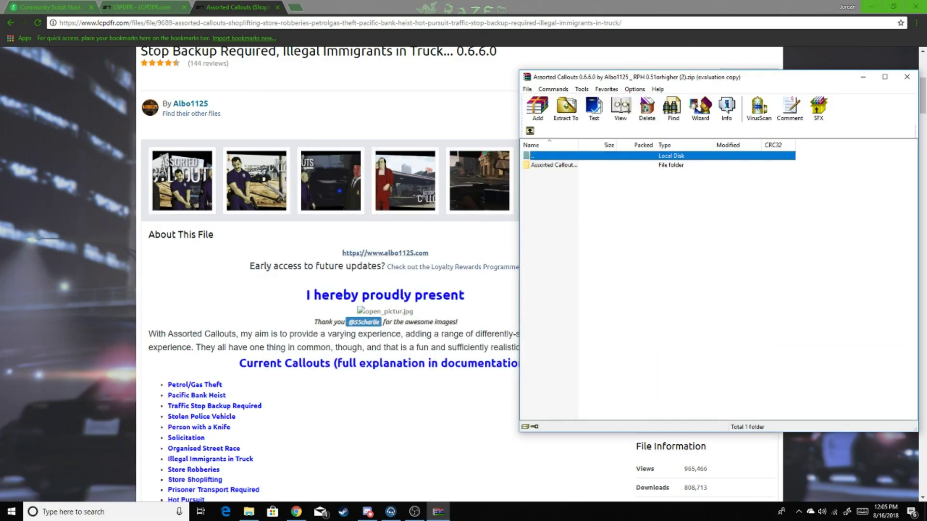
click(248, 511)
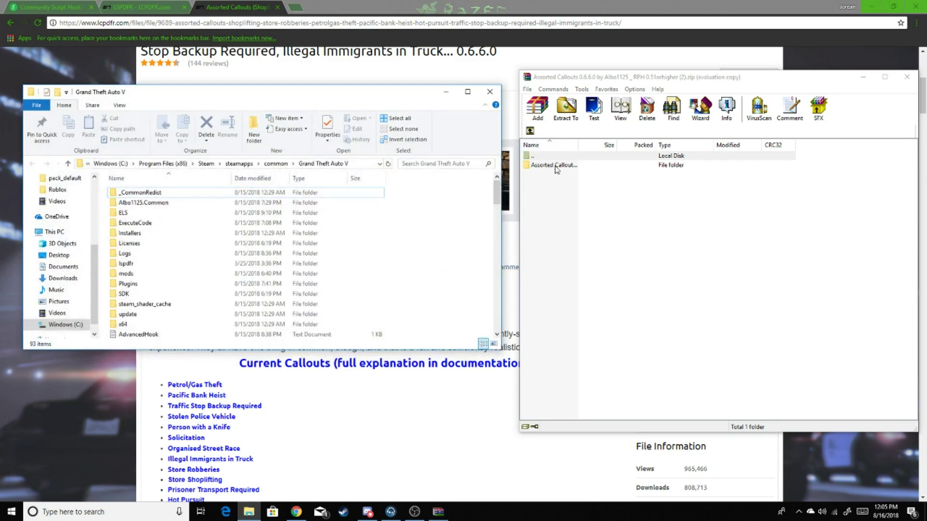
Inside the zip, open Assorted Callouts > Grand Theft Auto V, select all its items, and close WinRAR
click(555, 166)
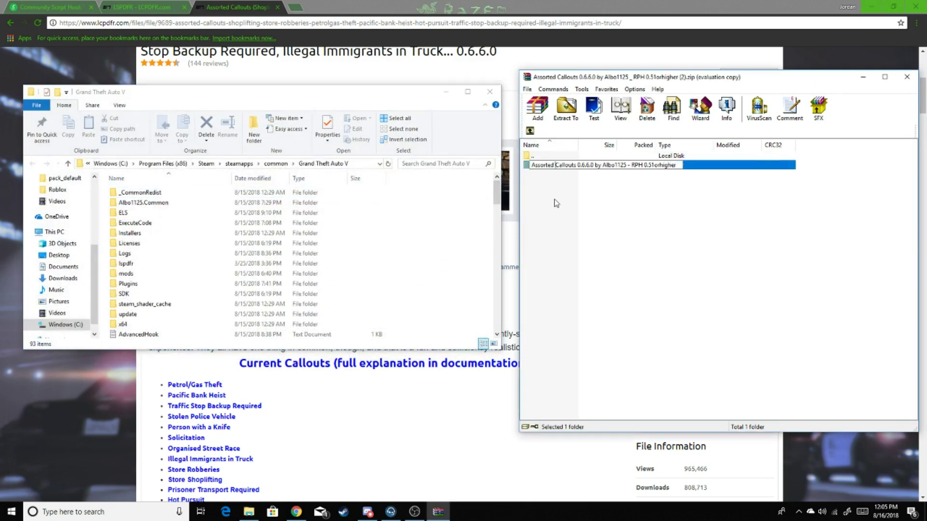
double_click(554, 167)
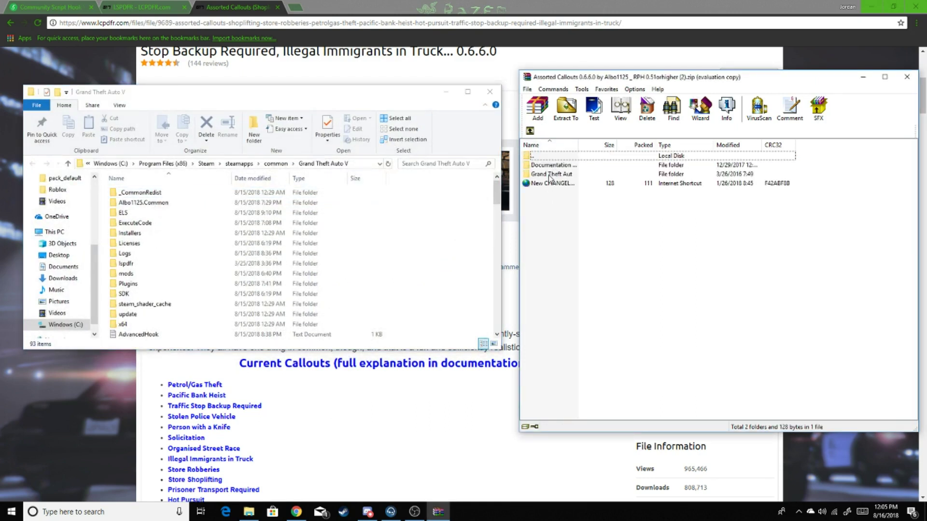
double_click(550, 175)
click(547, 193)
click(547, 219)
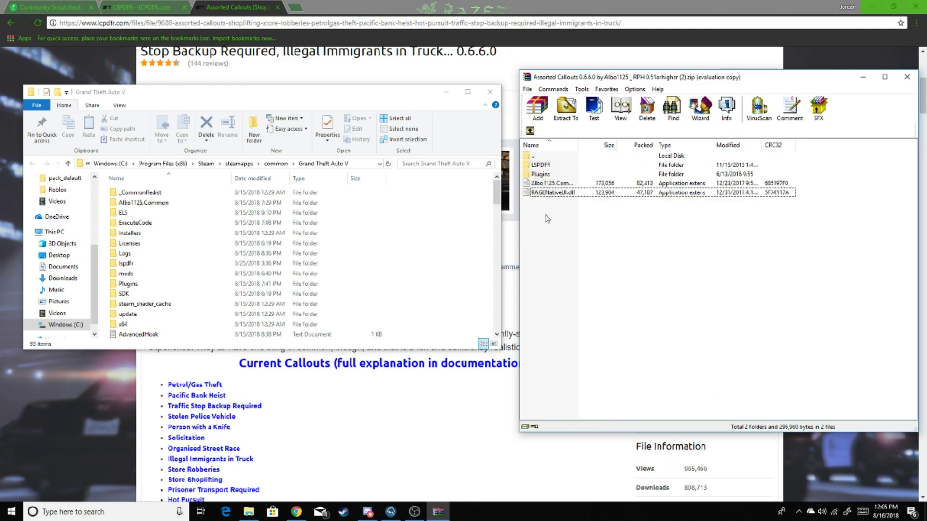
drag(569, 253, 550, 163)
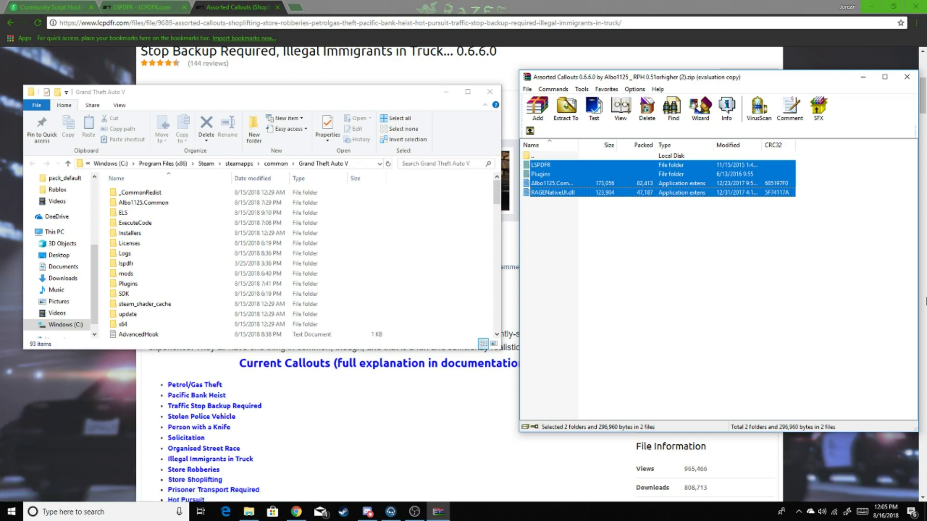
click(908, 77)
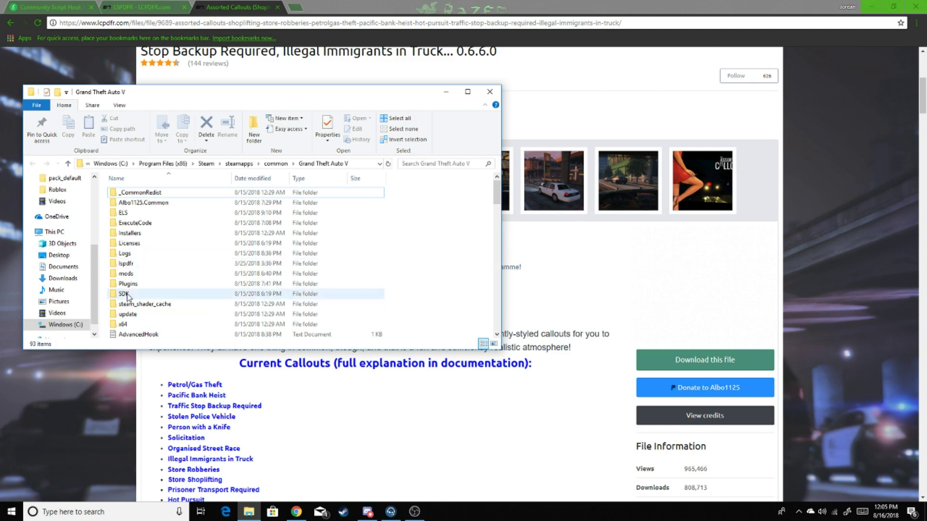
Confirm AssortedCallouts.dll is in Plugins\LSPDFR, go back to Grand Theft Auto V, and close File Explorer
click(152, 287)
double_click(152, 288)
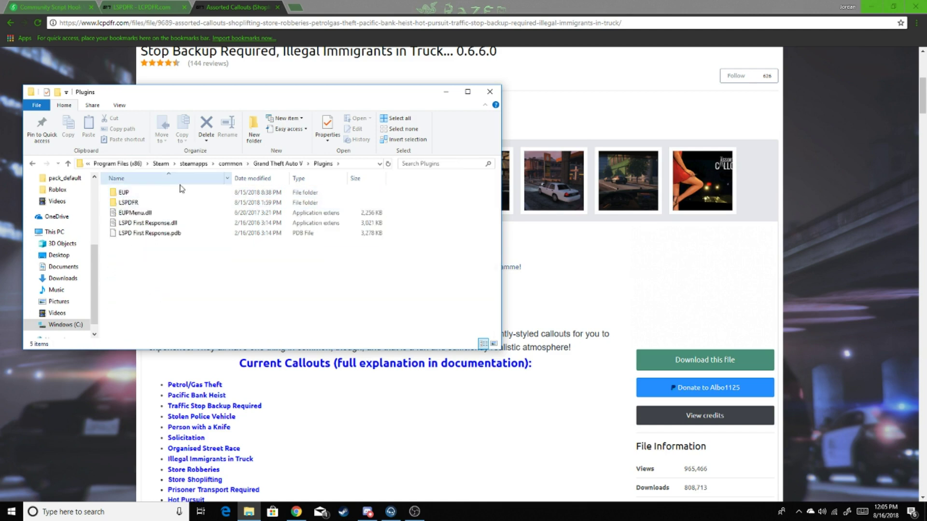
double_click(208, 205)
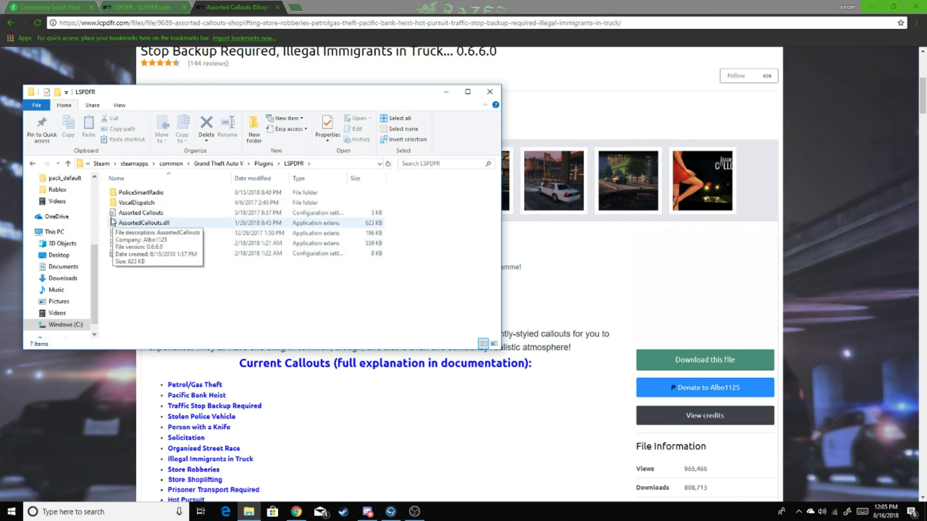
drag(185, 273, 112, 258)
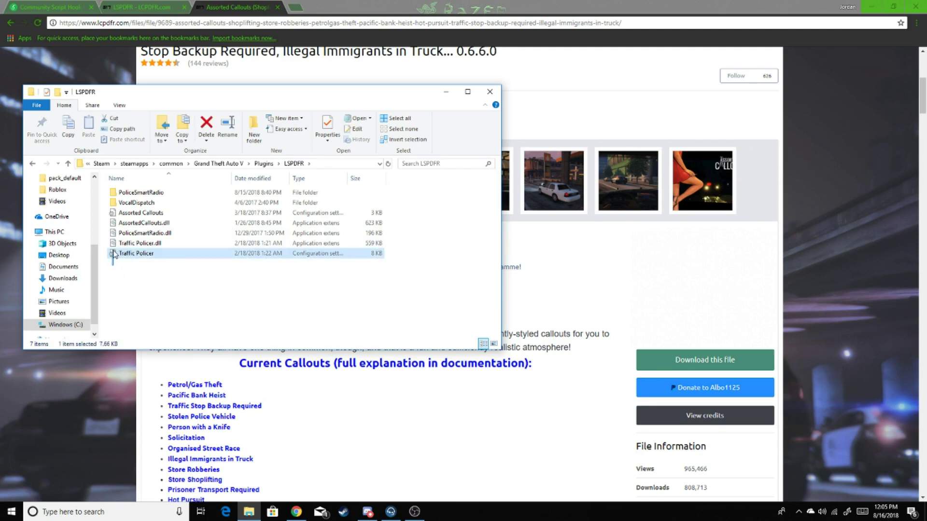
click(33, 164)
click(32, 164)
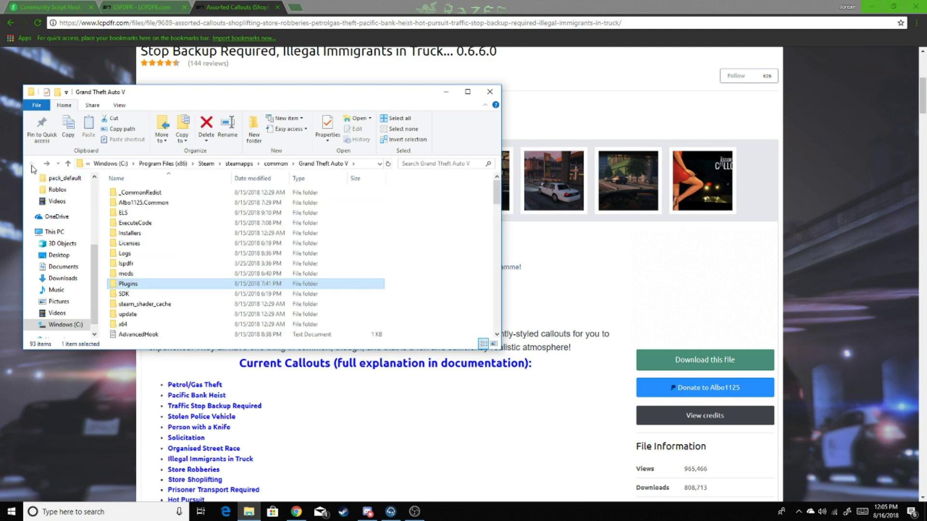
click(496, 96)
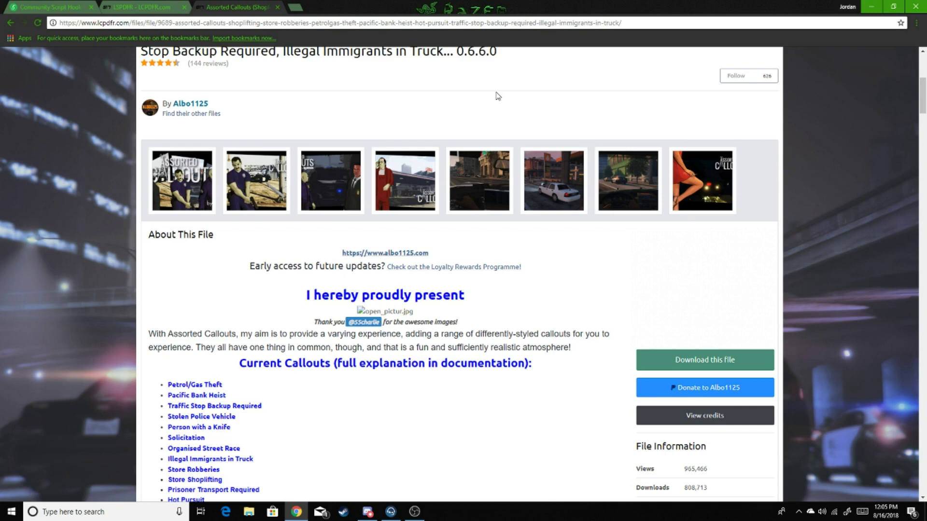
Minimize Chrome to reveal the Windows desktop
click(863, 8)
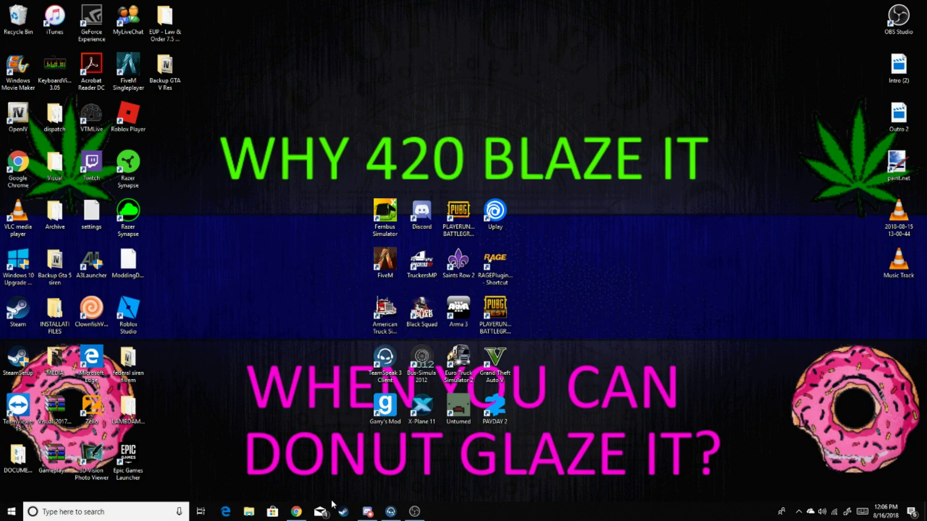
Bring OBS Studio's main window up from the taskbar
click(414, 511)
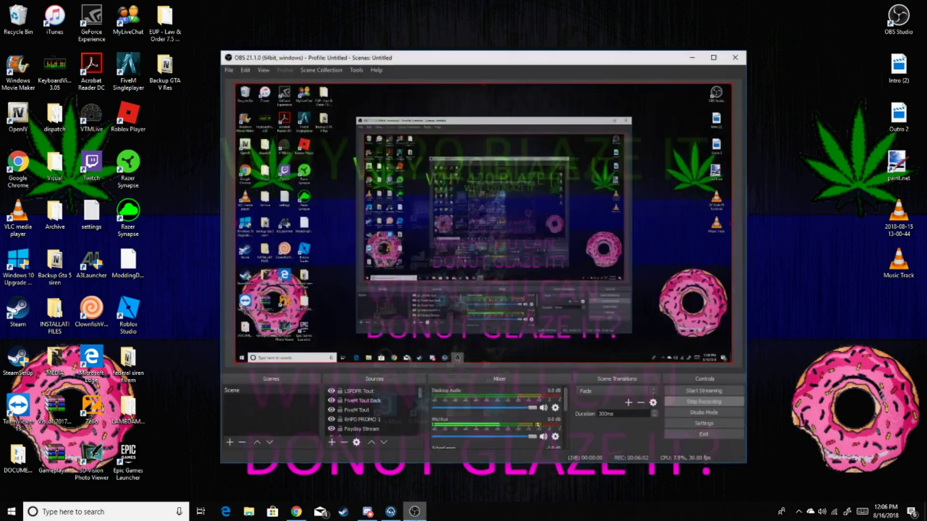